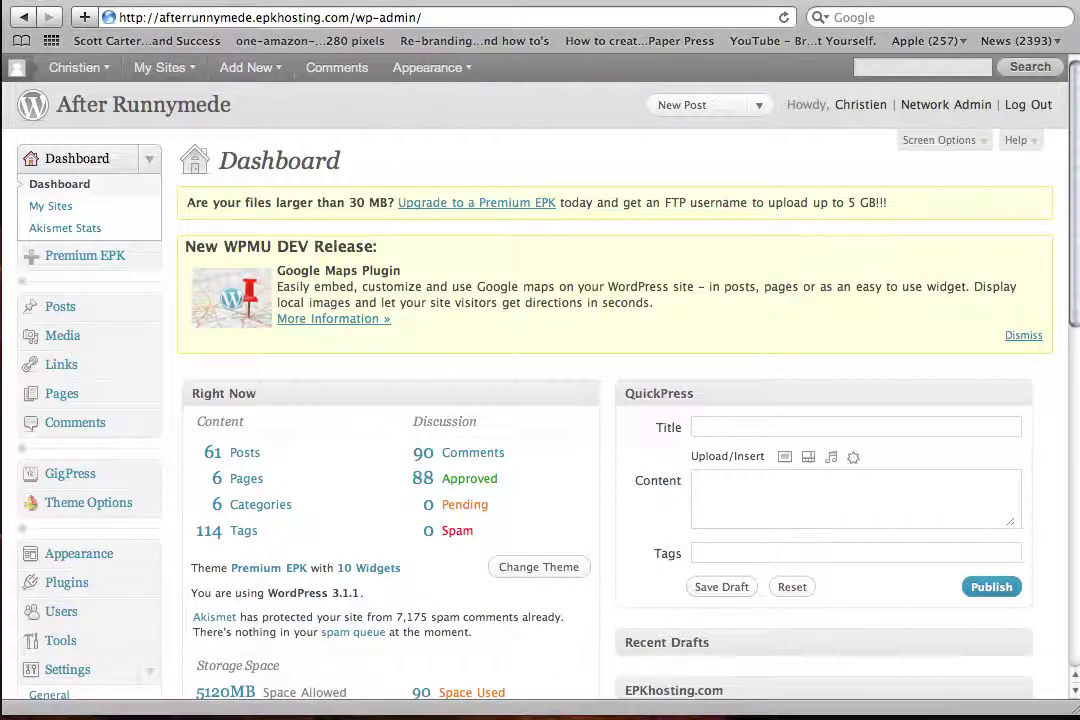
Open the display settings of the Audio Player plugin from the site's admin dashboard
{"action": "left_click", "coordinate": [149, 159]}
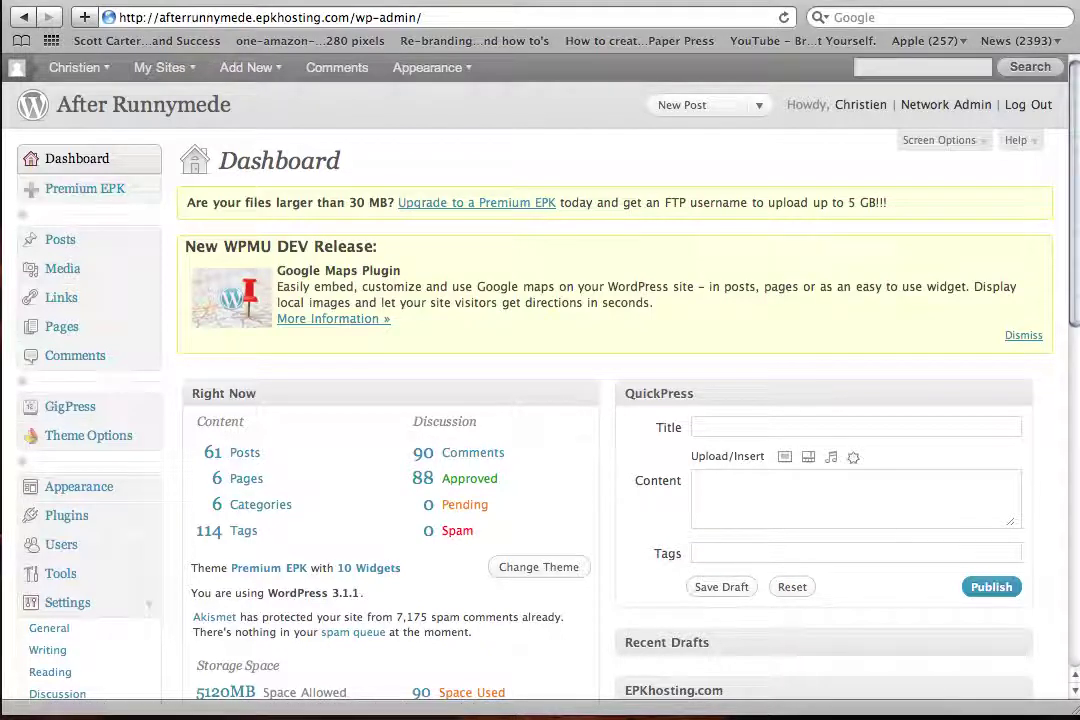
{"action": "scroll", "coordinate": [540, 400], "scroll_direction": "down", "scroll_amount": 3}
{"action": "scroll", "coordinate": [540, 400], "scroll_direction": "down", "scroll_amount": 5}
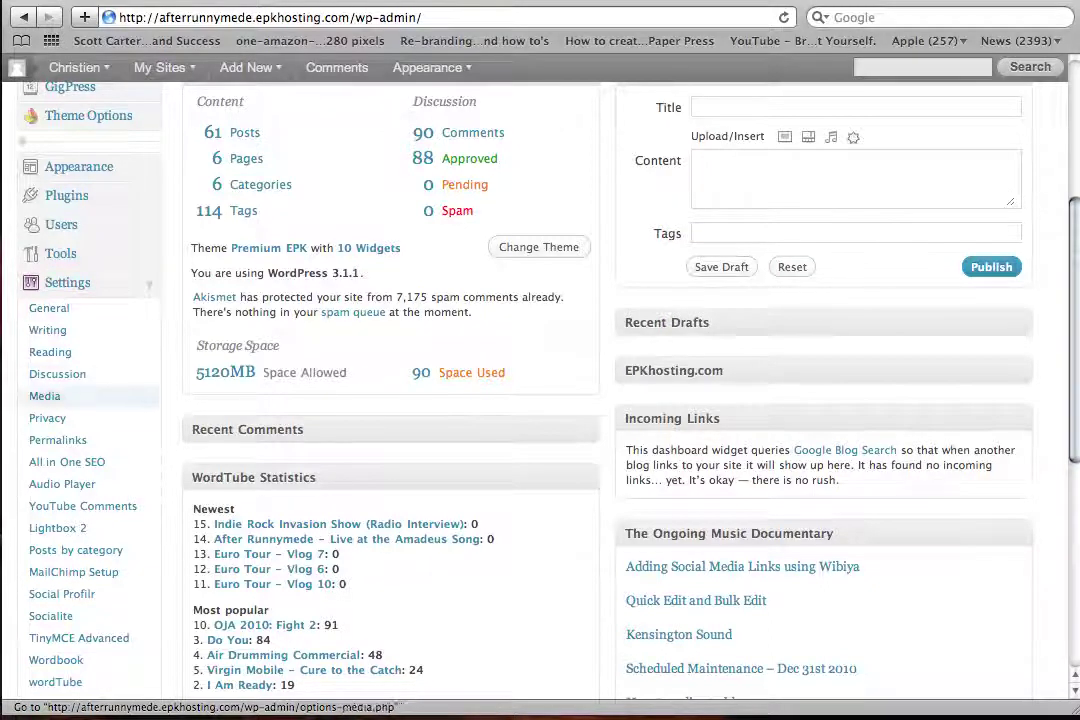
{"action": "left_click", "coordinate": [62, 484]}
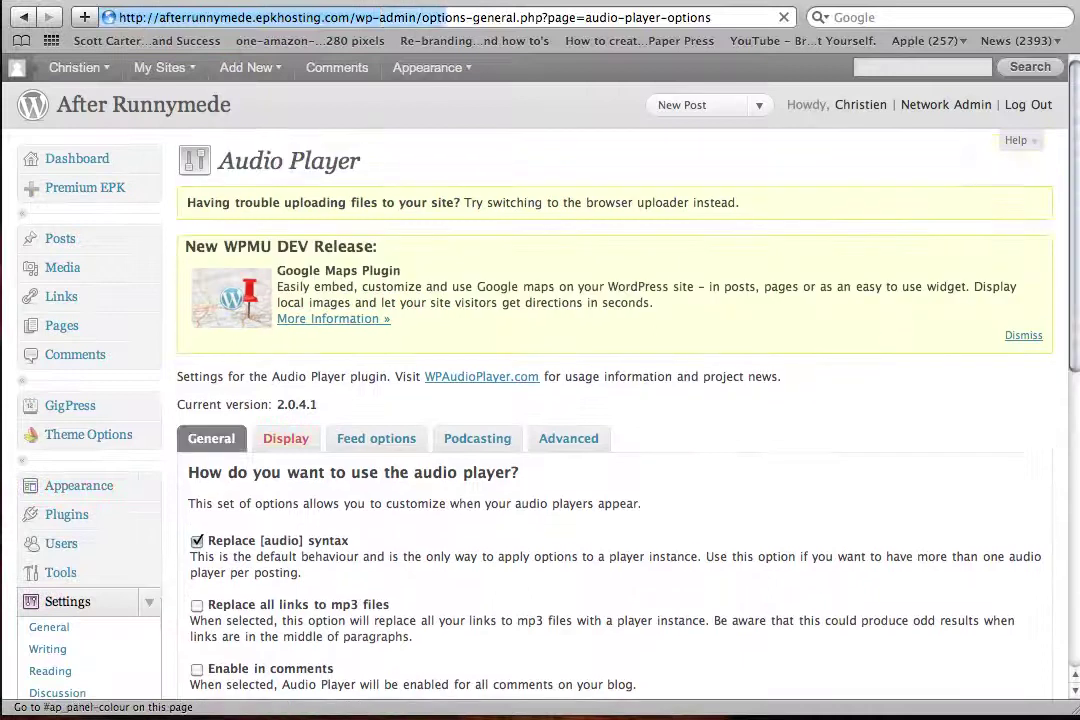
{"action": "left_click", "coordinate": [285, 438]}
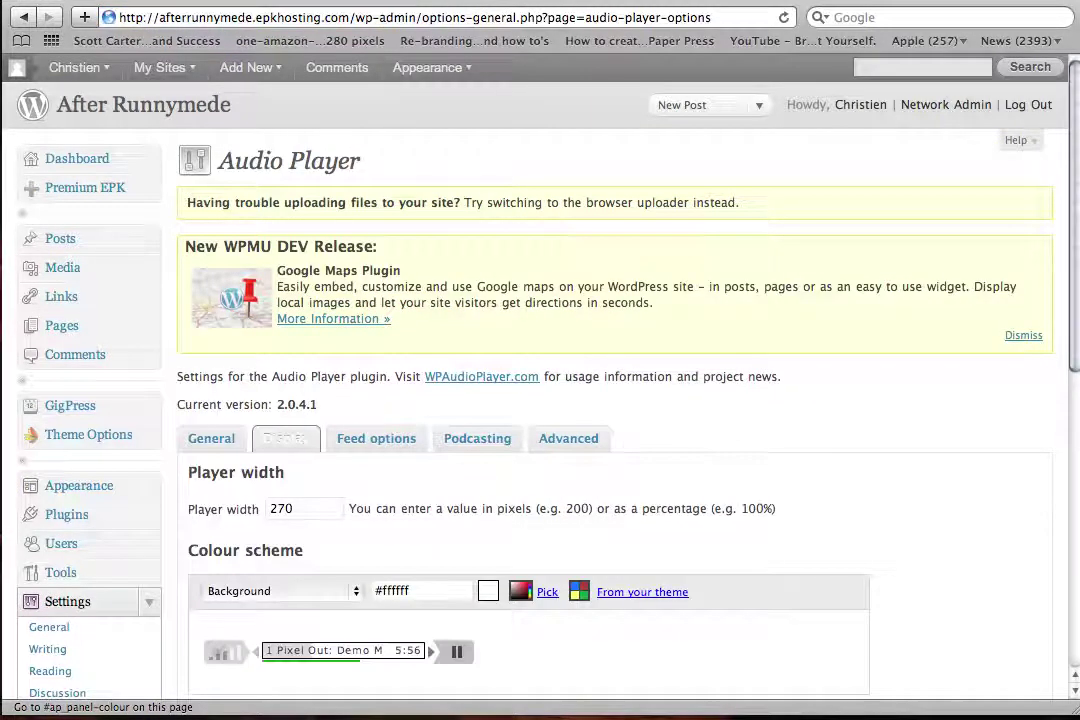
Pick white (#ffffff) as the Background colour in the player's colour scheme
{"action": "scroll", "coordinate": [285, 438], "scroll_direction": "down", "scroll_amount": 1}
{"action": "scroll", "coordinate": [540, 400], "scroll_direction": "down", "scroll_amount": 3}
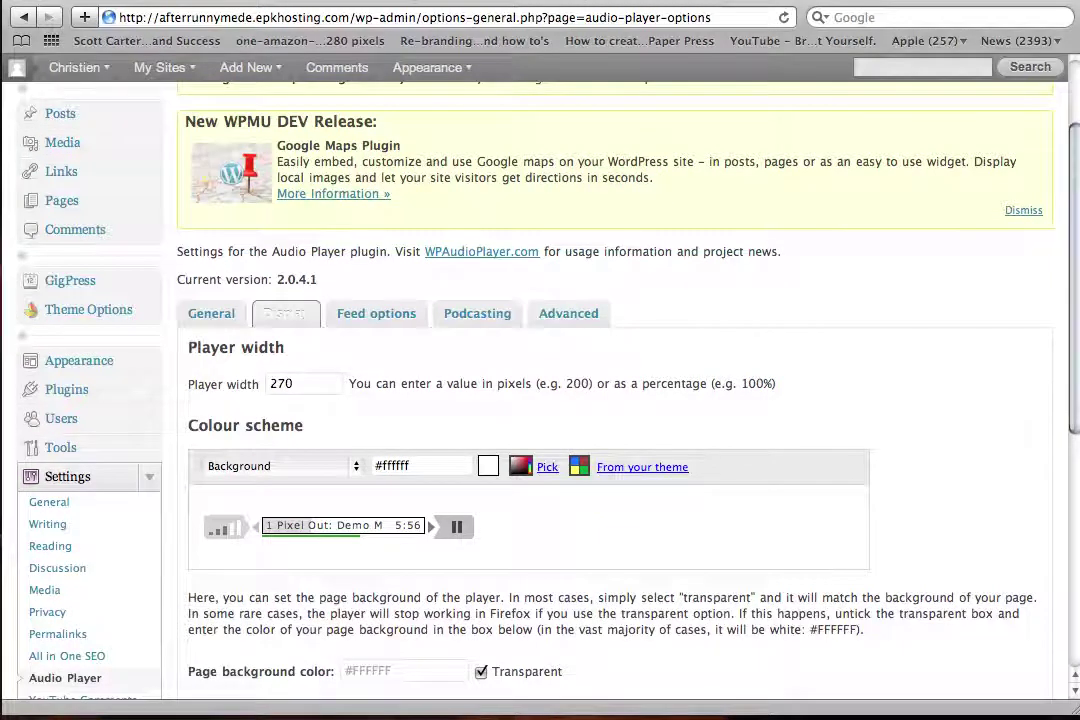
{"action": "left_click", "coordinate": [546, 467]}
{"action": "mouse_move", "coordinate": [524, 294]}
{"action": "left_mouse_down"}
{"action": "mouse_move", "coordinate": [605, 333]}
{"action": "mouse_move", "coordinate": [603, 369]}
{"action": "mouse_move", "coordinate": [553, 401]}
{"action": "mouse_move", "coordinate": [524, 352]}
{"action": "mouse_move", "coordinate": [524, 294]}
{"action": "left_mouse_up"}
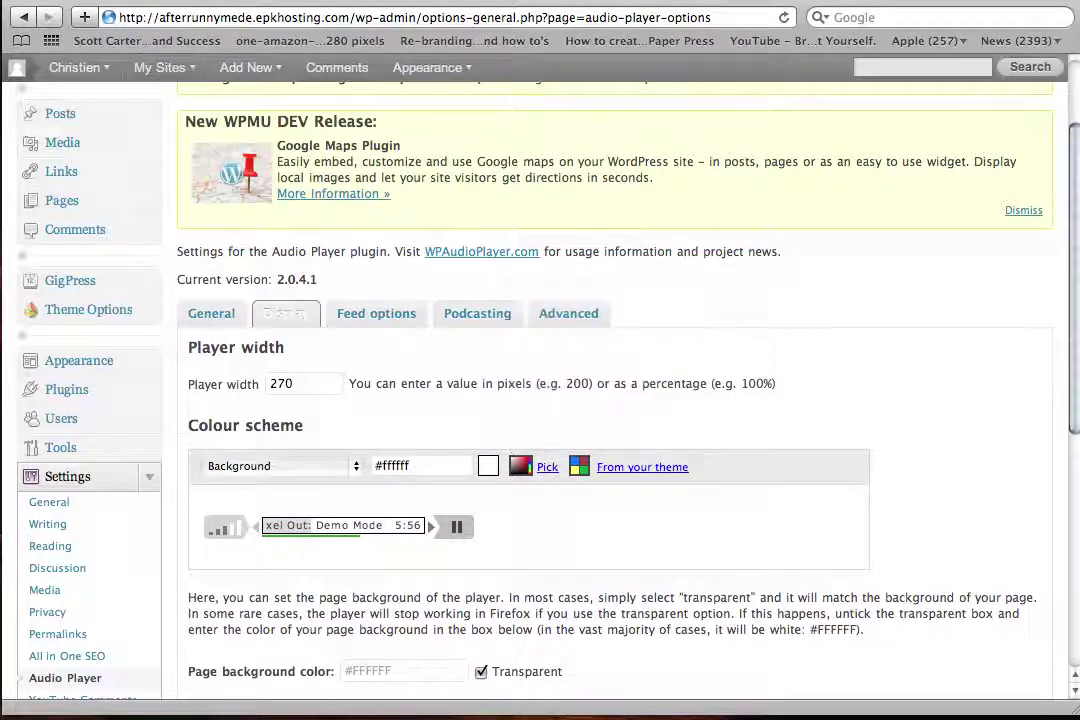
Set the Loading bar colour to blue (#00aeff) in the player's colour scheme and save the settings
{"action": "left_click", "coordinate": [280, 465]}
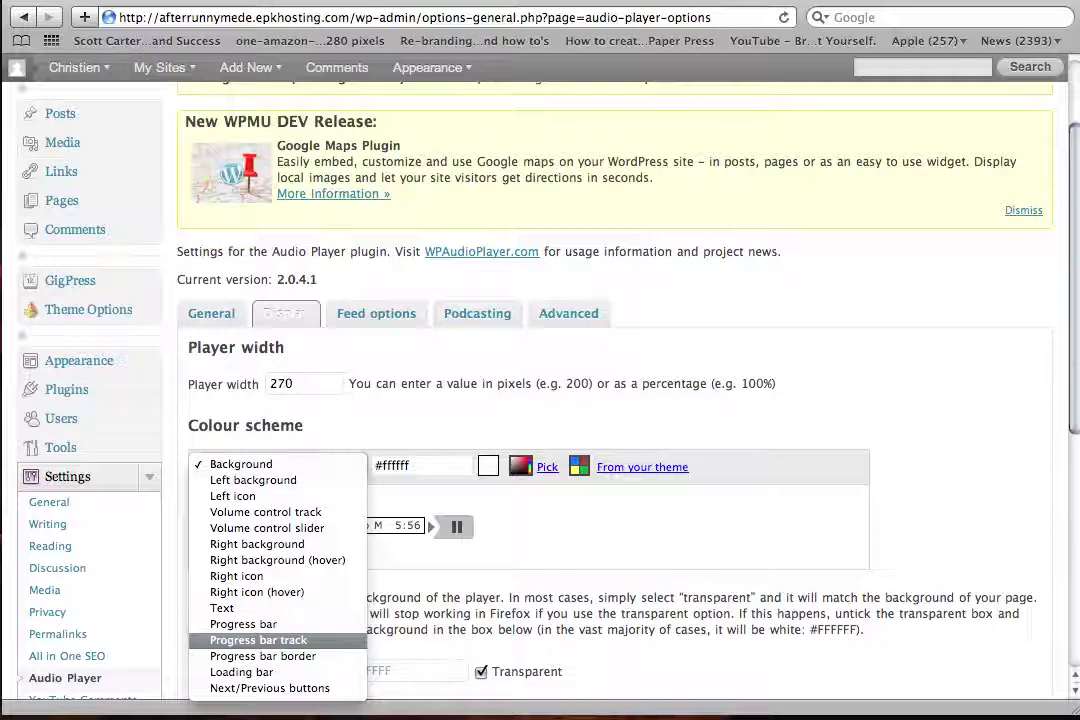
{"action": "left_click", "coordinate": [258, 640]}
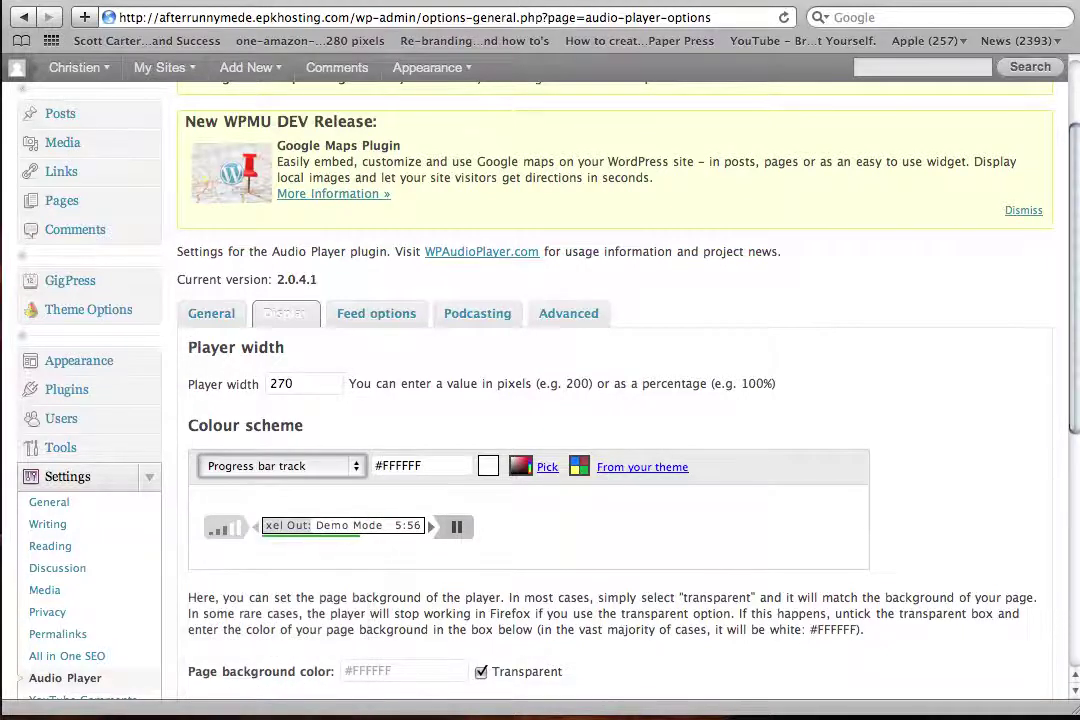
{"action": "left_click", "coordinate": [282, 466]}
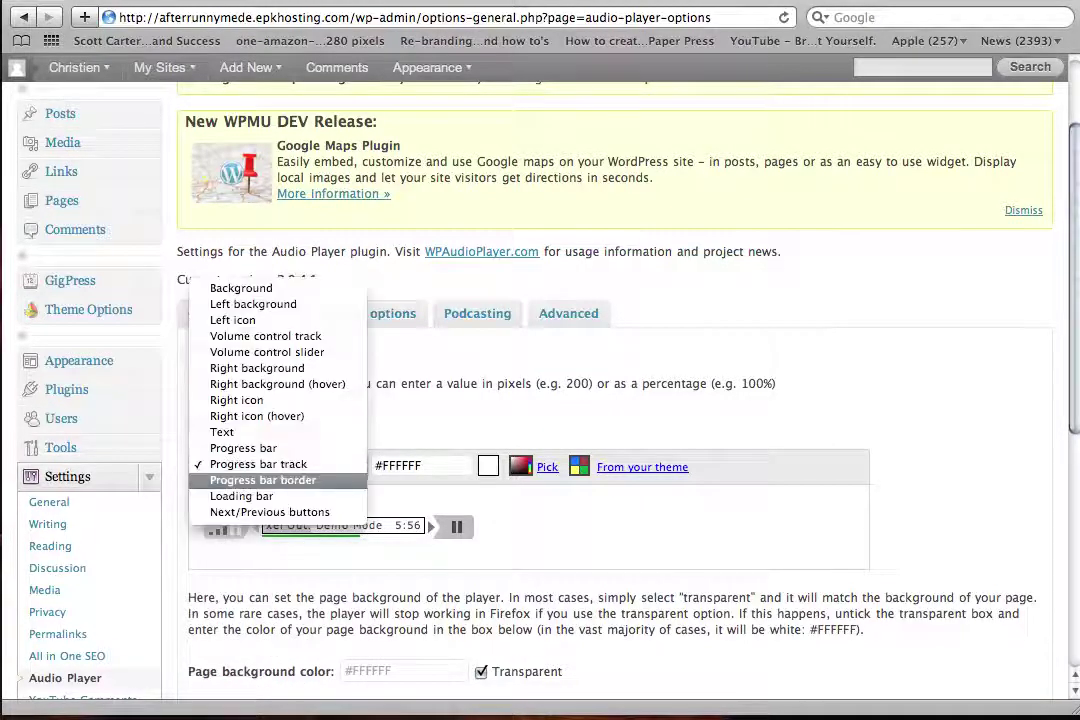
{"action": "left_click", "coordinate": [242, 496]}
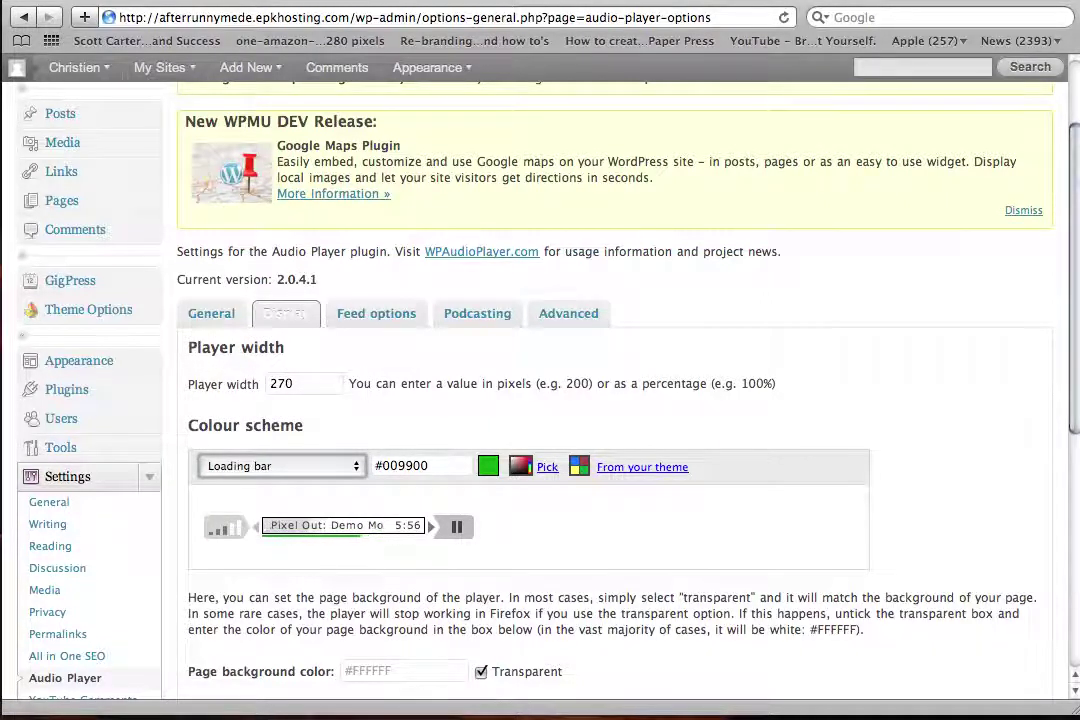
{"action": "left_click", "coordinate": [547, 467]}
{"action": "left_click_drag", "start_coordinate": [697, 390], "coordinate": [671, 295]}
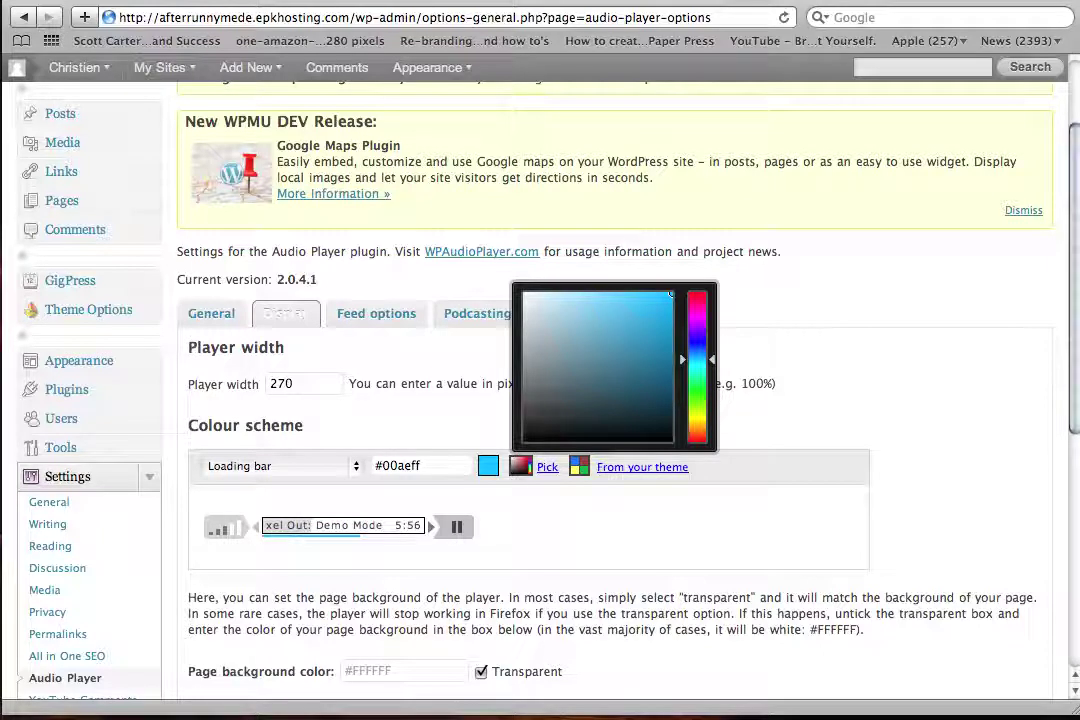
{"action": "key", "text": "Escape"}
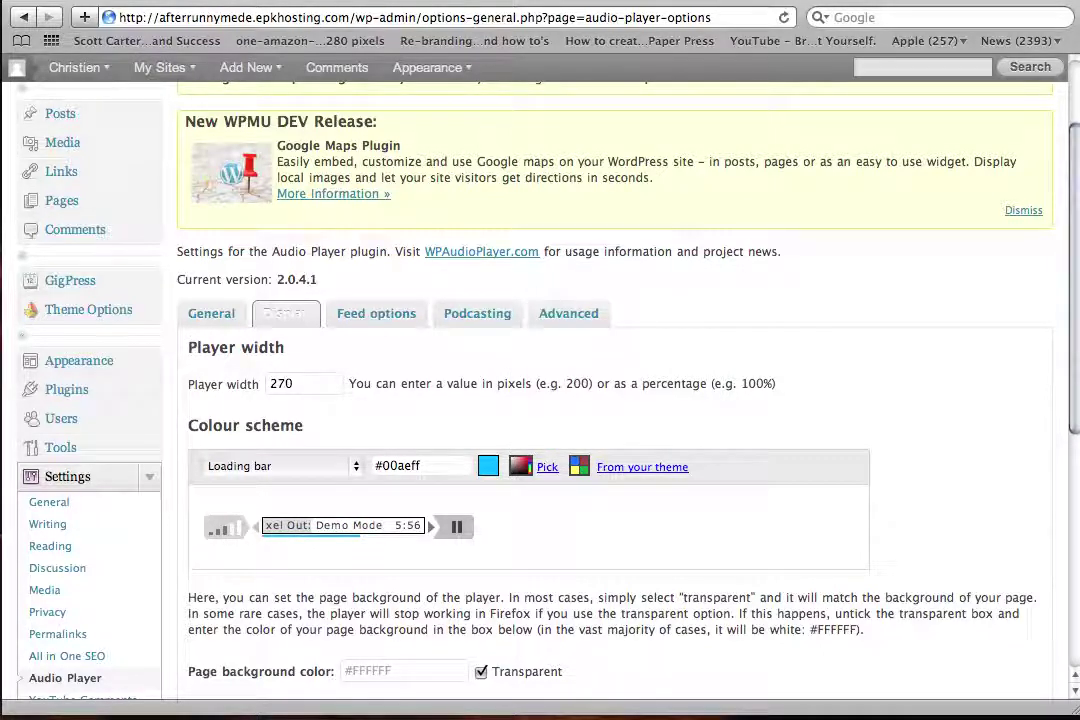
{"action": "left_click", "coordinate": [282, 465]}
{"action": "key", "text": "Escape"}
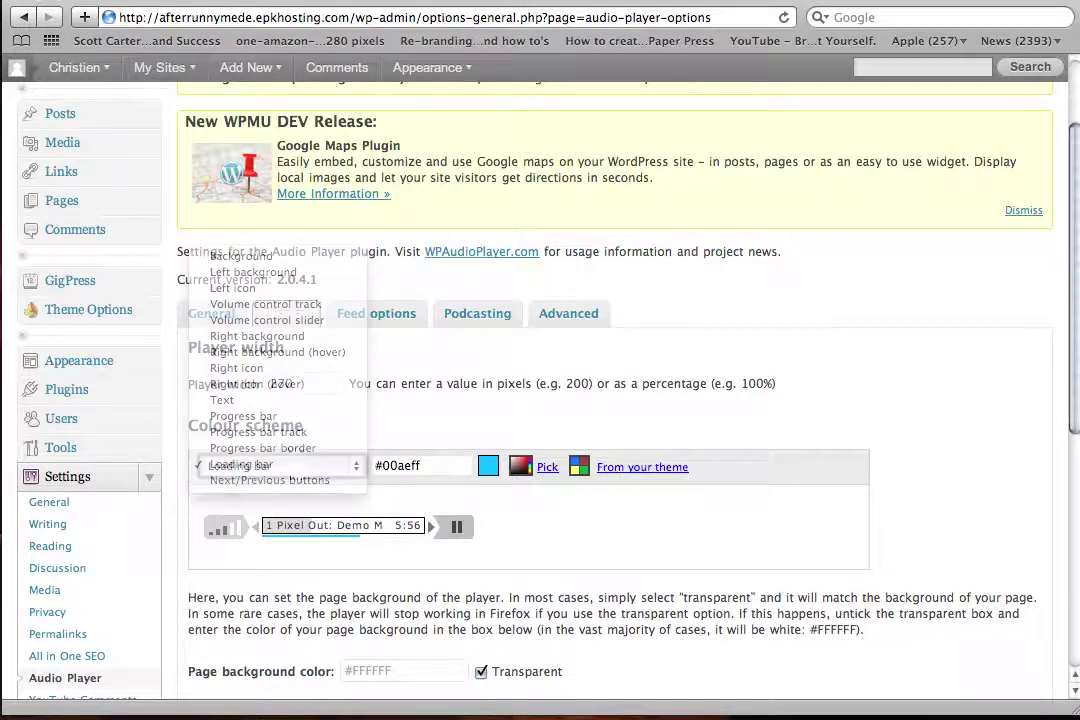
{"action": "scroll", "coordinate": [614, 400], "scroll_direction": "down", "scroll_amount": 8}
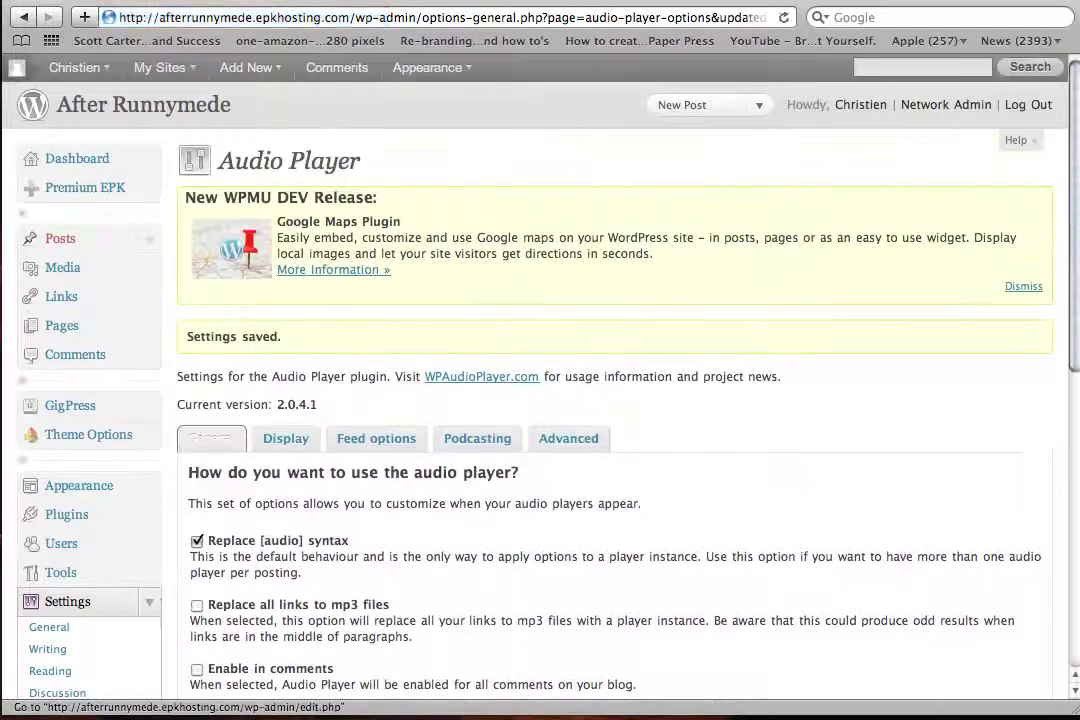
Open the Standing Still post for editing and select the audio shortcode line in its content
{"action": "left_click", "coordinate": [60, 238]}
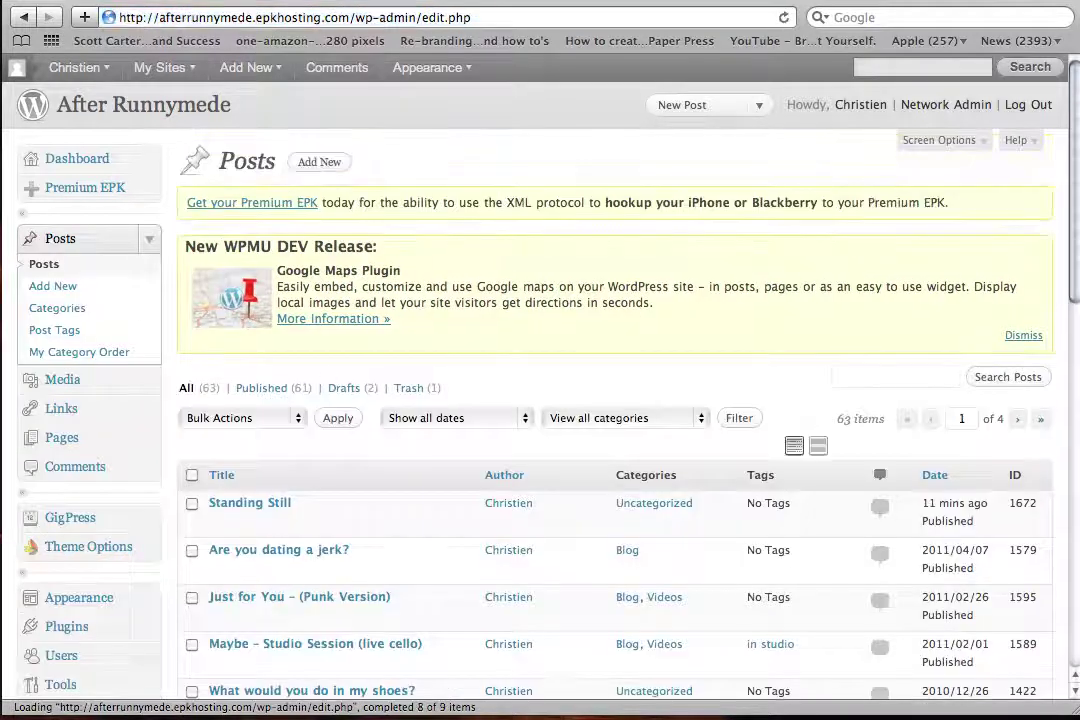
{"action": "left_click", "coordinate": [250, 503]}
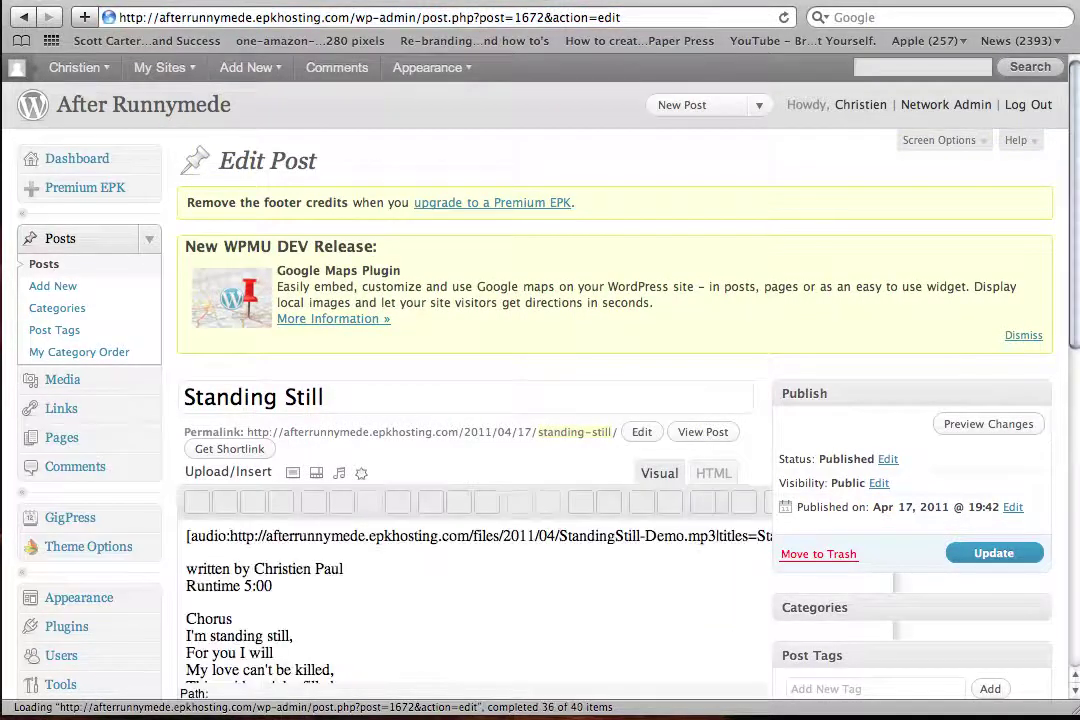
{"action": "left_click_drag", "start_coordinate": [185, 549], "coordinate": [771, 549]}
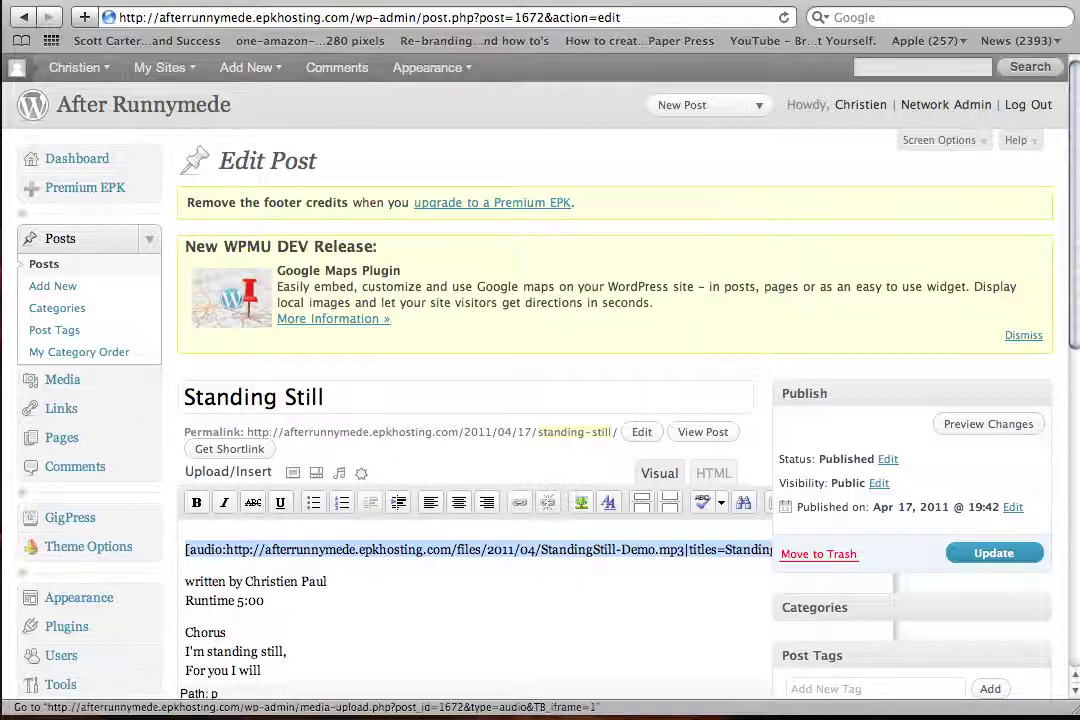
Fill the Link URL of the Standing Still file in the post's audio gallery with the Audio Player preset, then close without inserting
{"action": "left_click", "coordinate": [339, 472]}
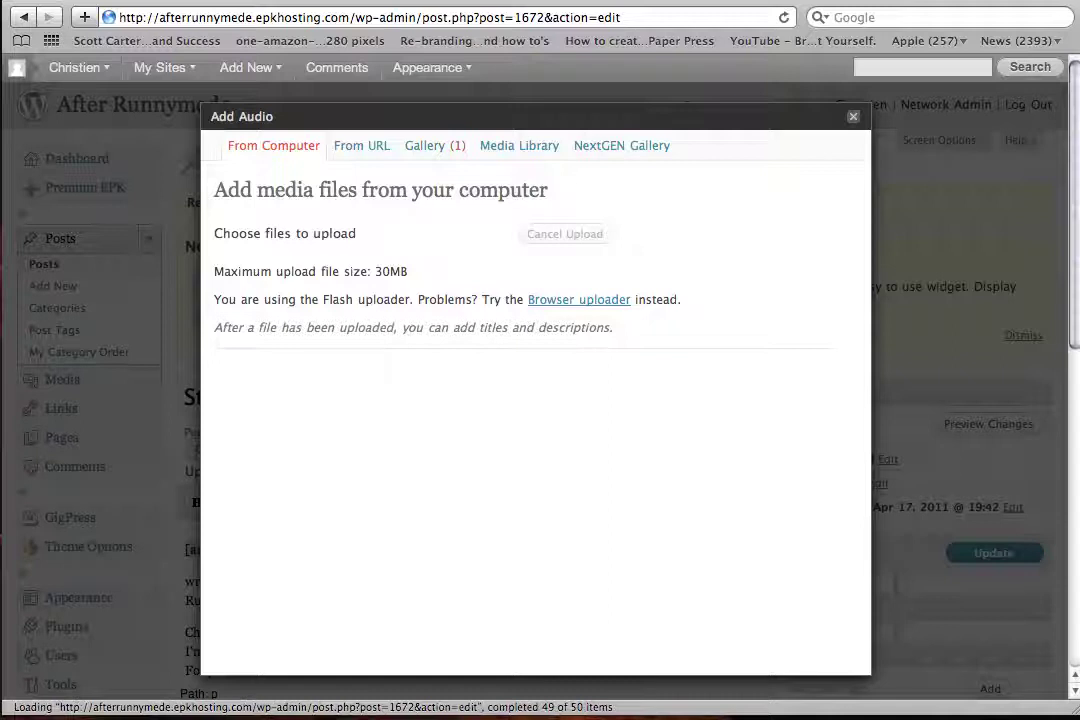
{"action": "left_click", "coordinate": [435, 145]}
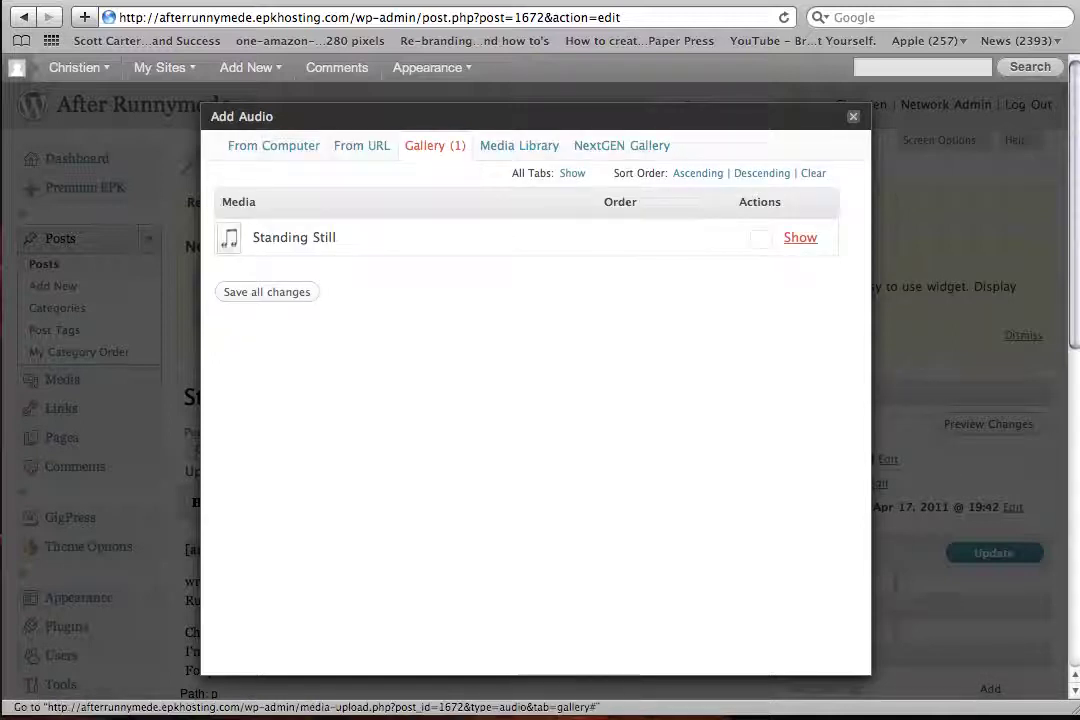
{"action": "left_click", "coordinate": [803, 237]}
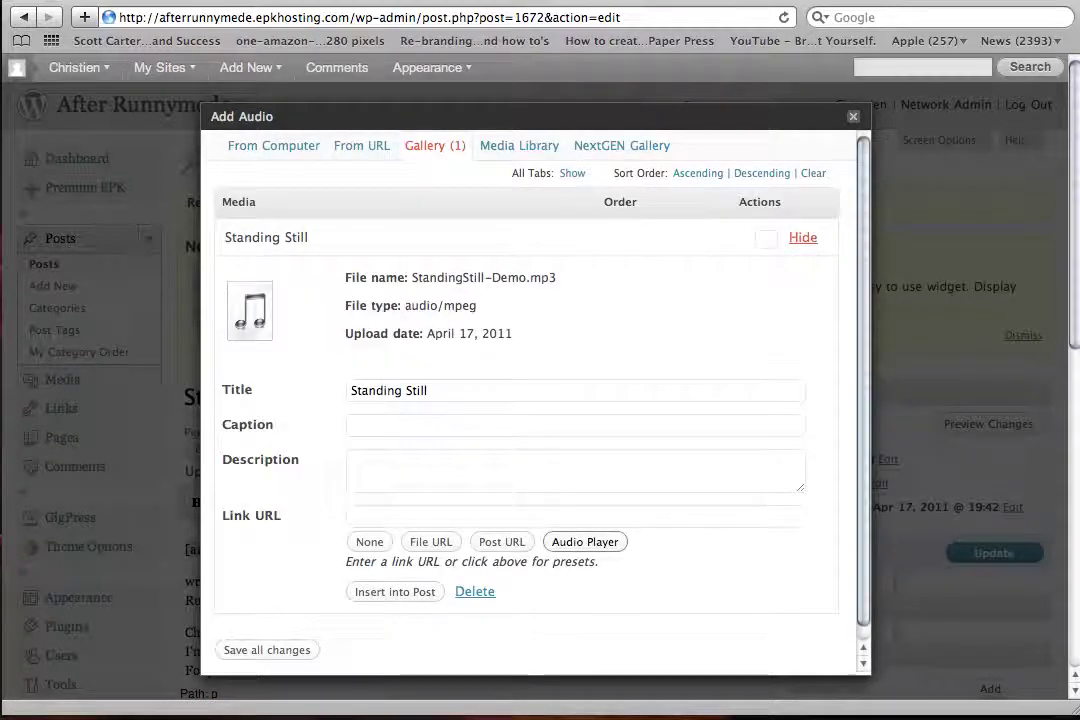
{"action": "left_click", "coordinate": [585, 541]}
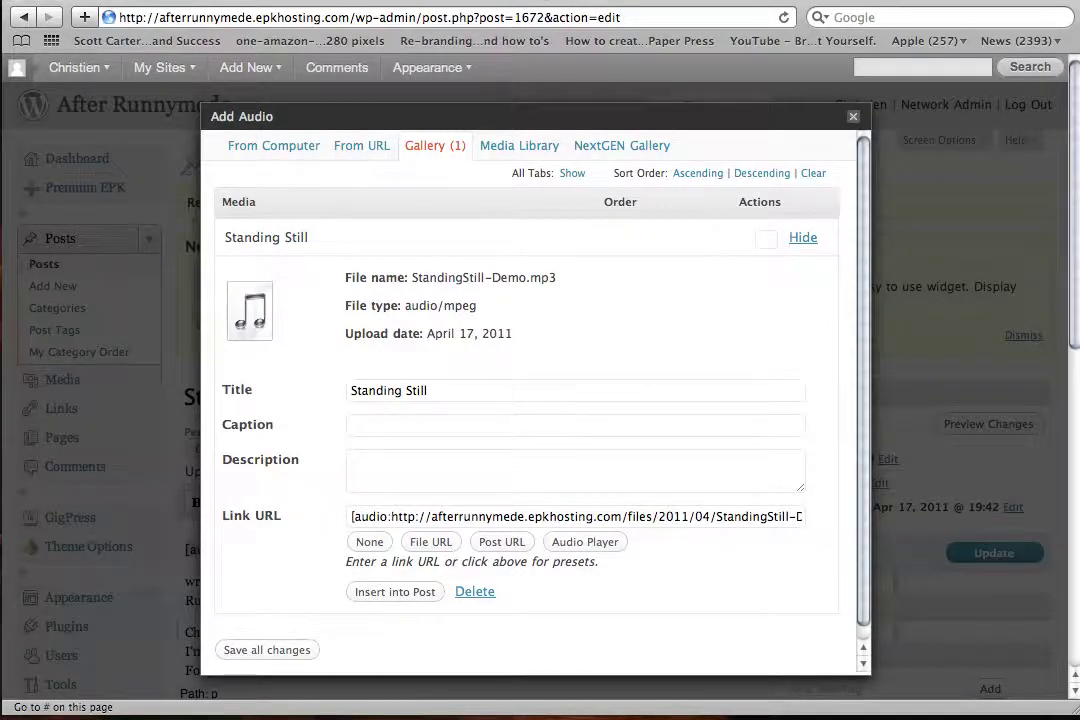
{"action": "left_click", "coordinate": [853, 116]}
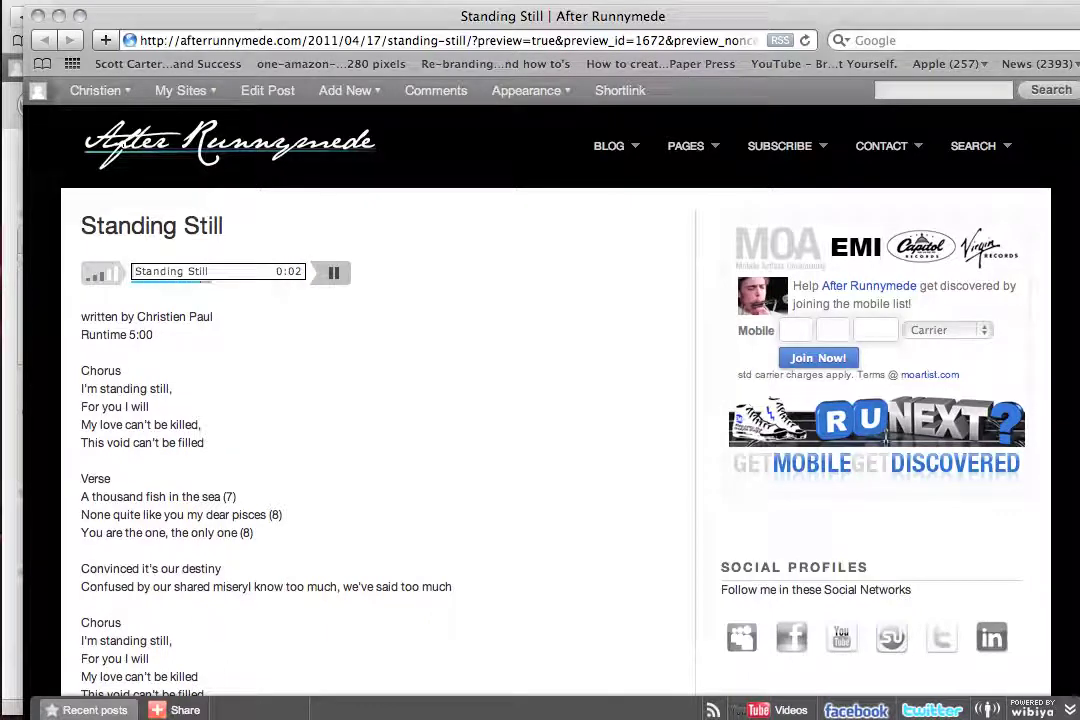
Preview the Standing Still post and pause its audio player after a short playback
{"action": "left_click", "coordinate": [333, 273]}
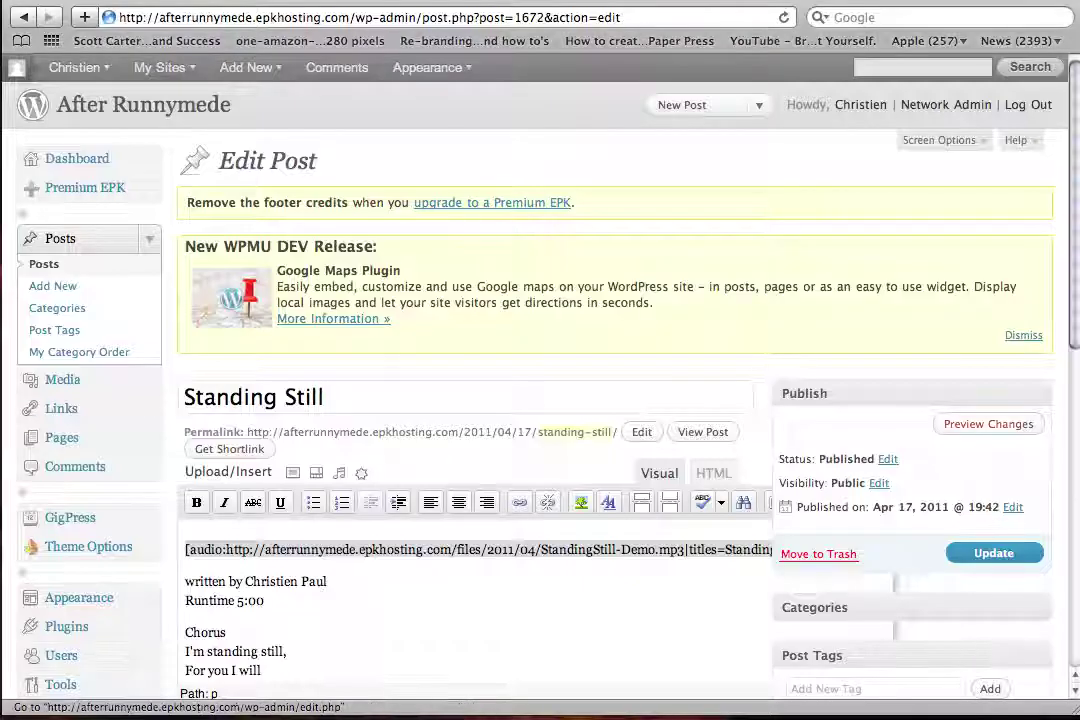
Reopen the Audio Player plugin's display settings and set the player width to 590 pixels
{"action": "left_click", "coordinate": [149, 238]}
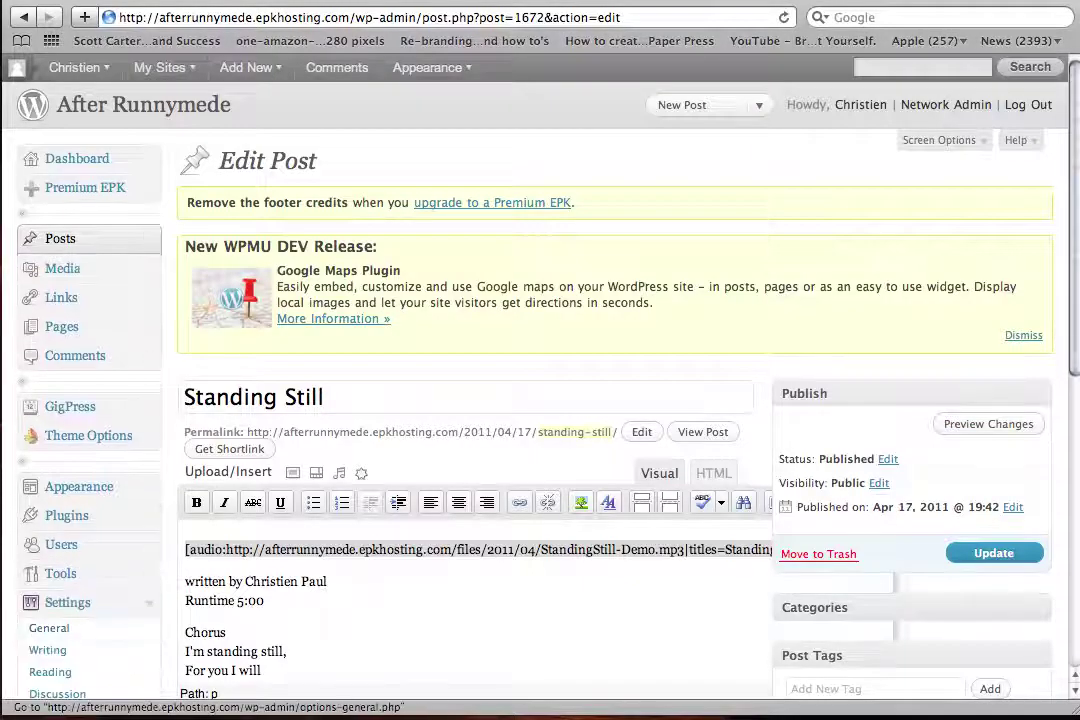
{"action": "scroll", "coordinate": [70, 450], "scroll_direction": "down", "scroll_amount": 6}
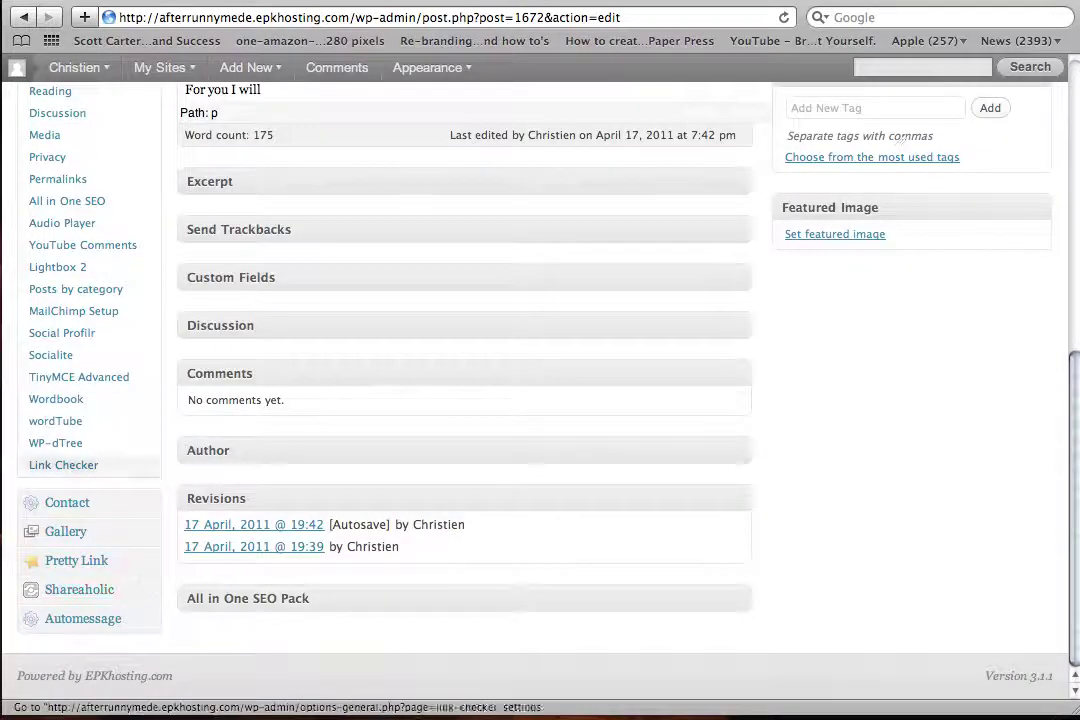
{"action": "left_click", "coordinate": [62, 223]}
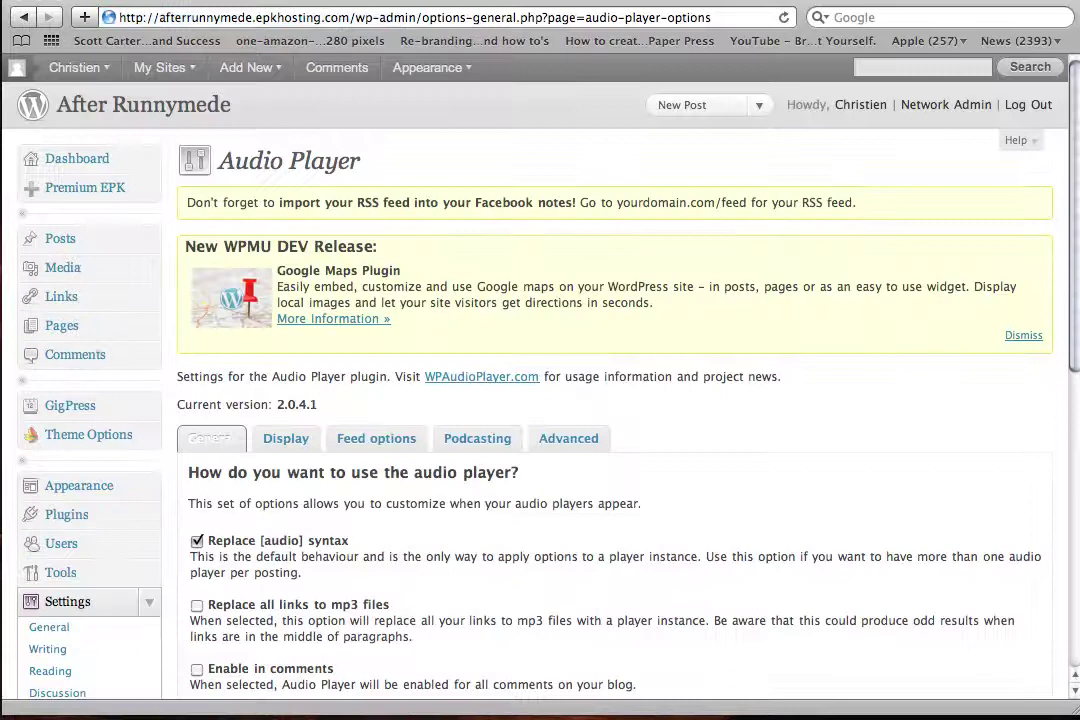
{"action": "left_click", "coordinate": [285, 438]}
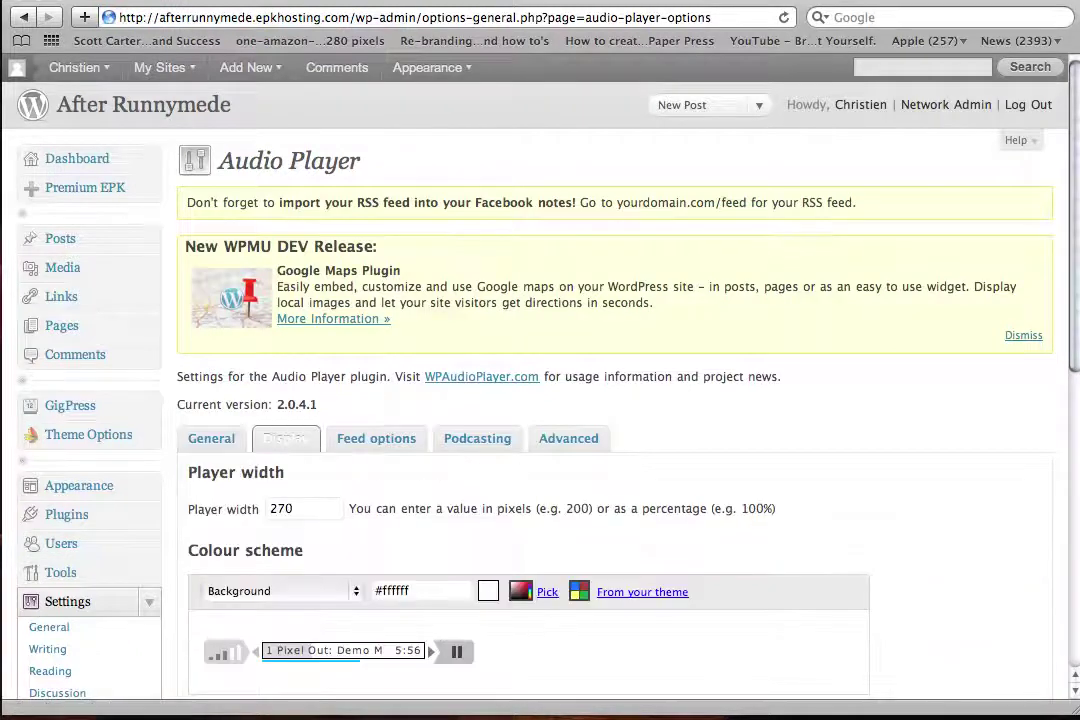
{"action": "scroll", "coordinate": [285, 438], "scroll_direction": "down", "scroll_amount": 4}
{"action": "key", "text": "Tab"}
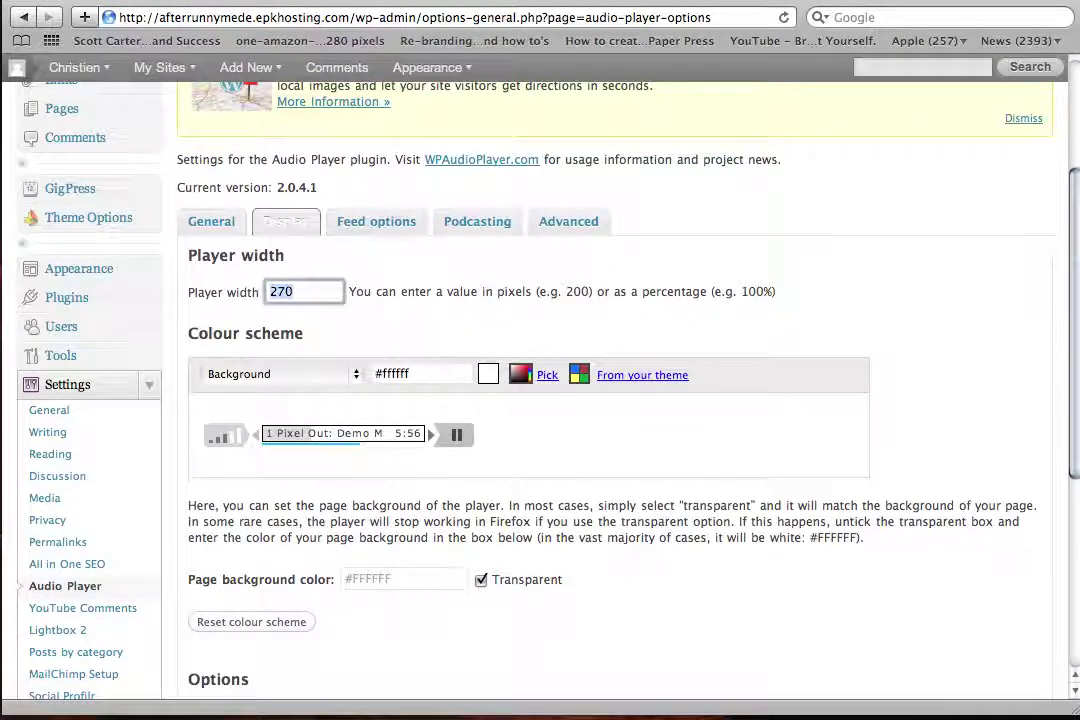
{"action": "type", "text": "590"}
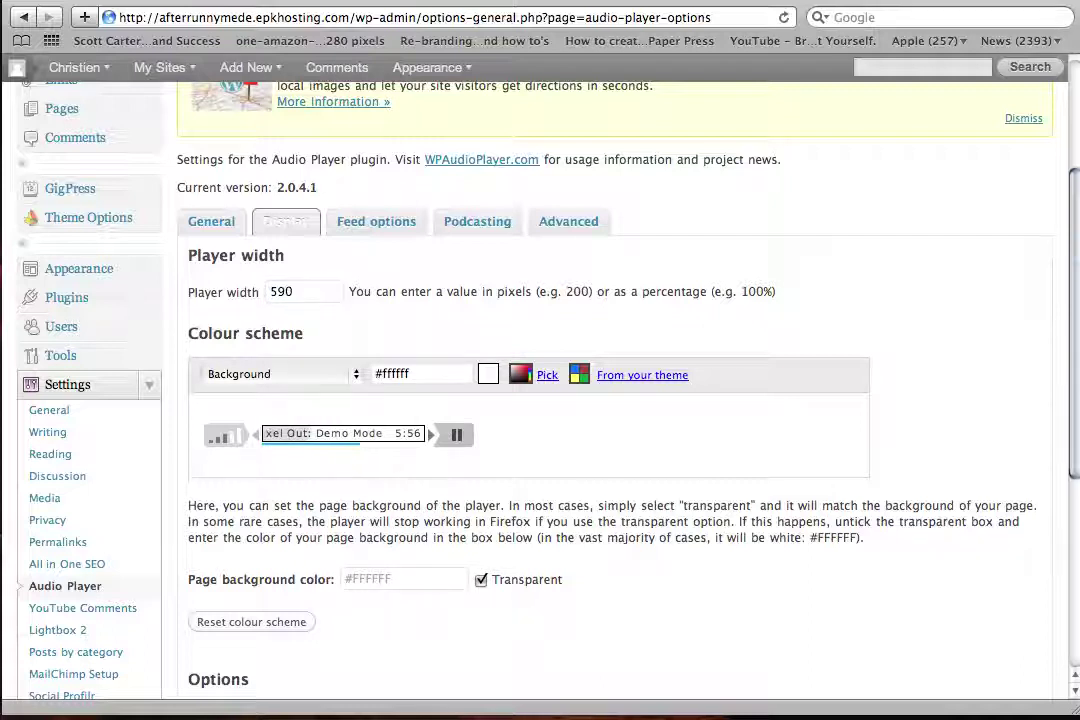
Enable Show remaining time in the display options and save the Audio Player settings
{"action": "scroll", "coordinate": [620, 400], "scroll_direction": "down", "scroll_amount": 6}
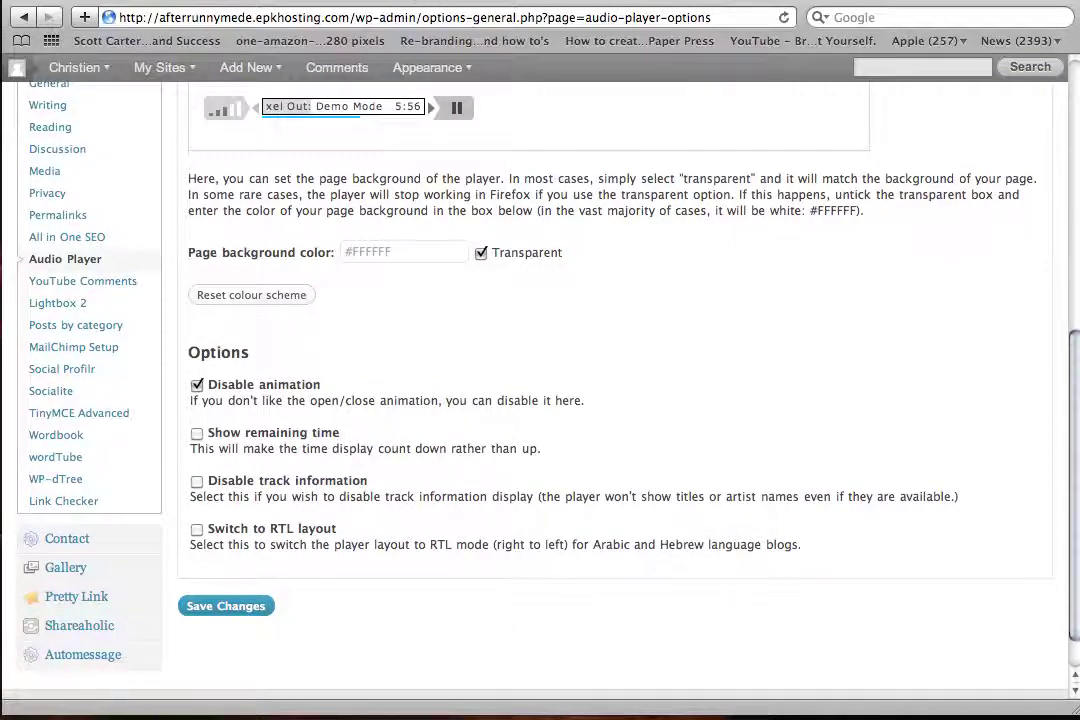
{"action": "left_click", "coordinate": [197, 433]}
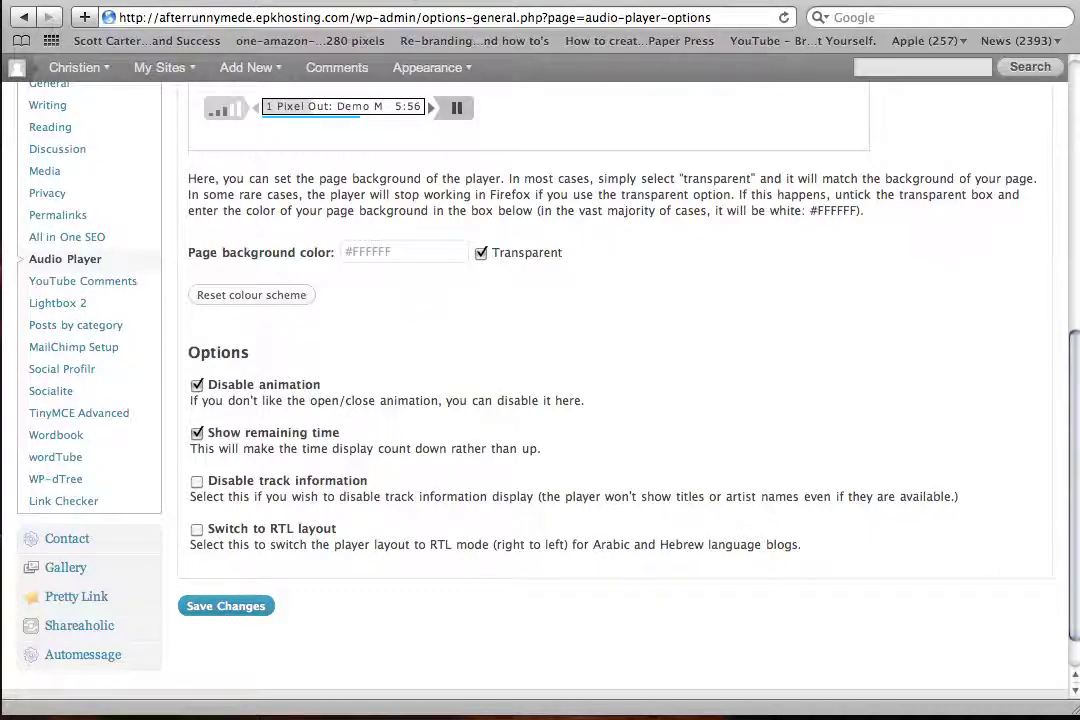
{"action": "left_click", "coordinate": [226, 605]}
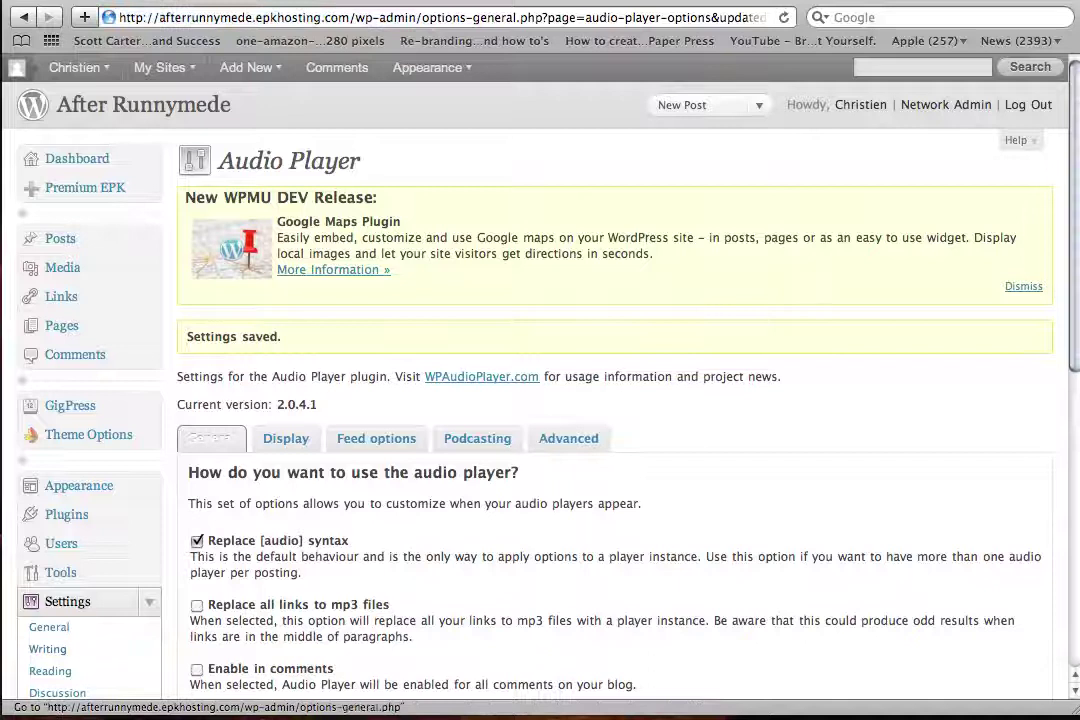
Open the site's list of active plugins
{"action": "scroll", "coordinate": [540, 400], "scroll_direction": "down", "scroll_amount": 5}
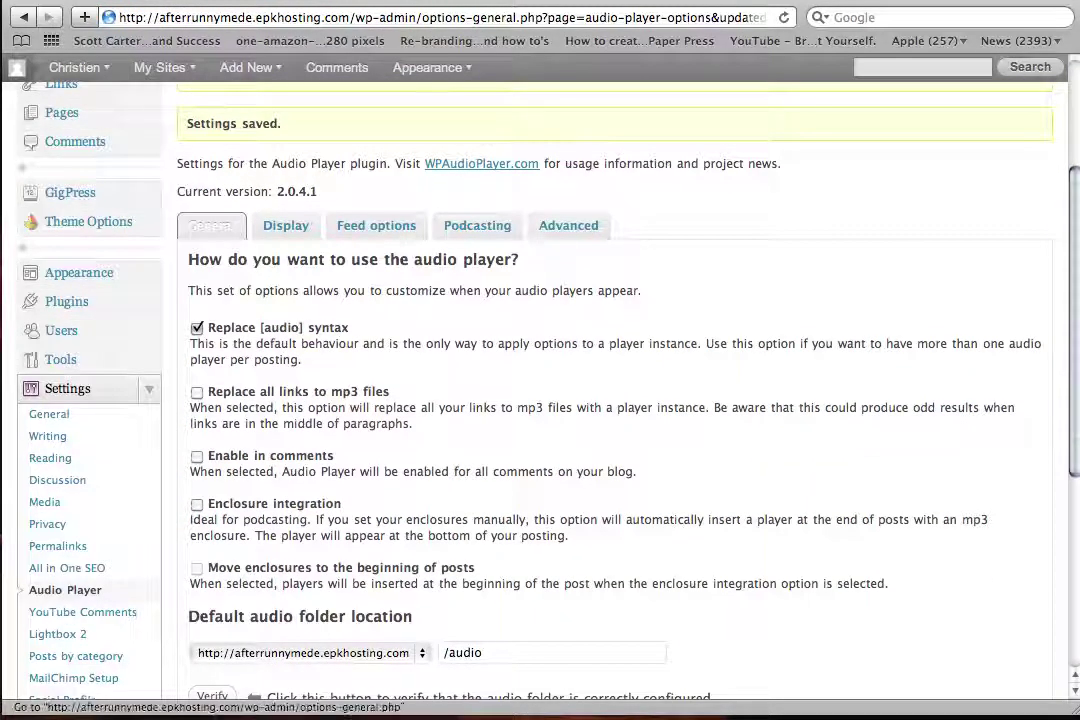
{"action": "scroll", "coordinate": [540, 400], "scroll_direction": "up", "scroll_amount": 3}
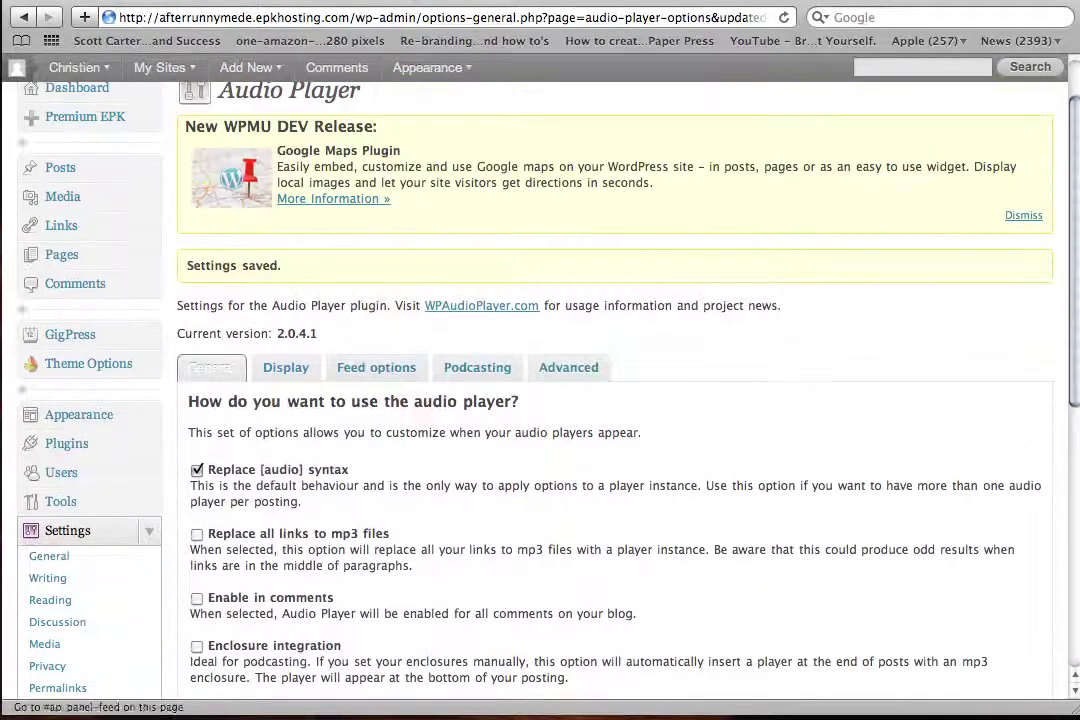
{"action": "left_click", "coordinate": [66, 443]}
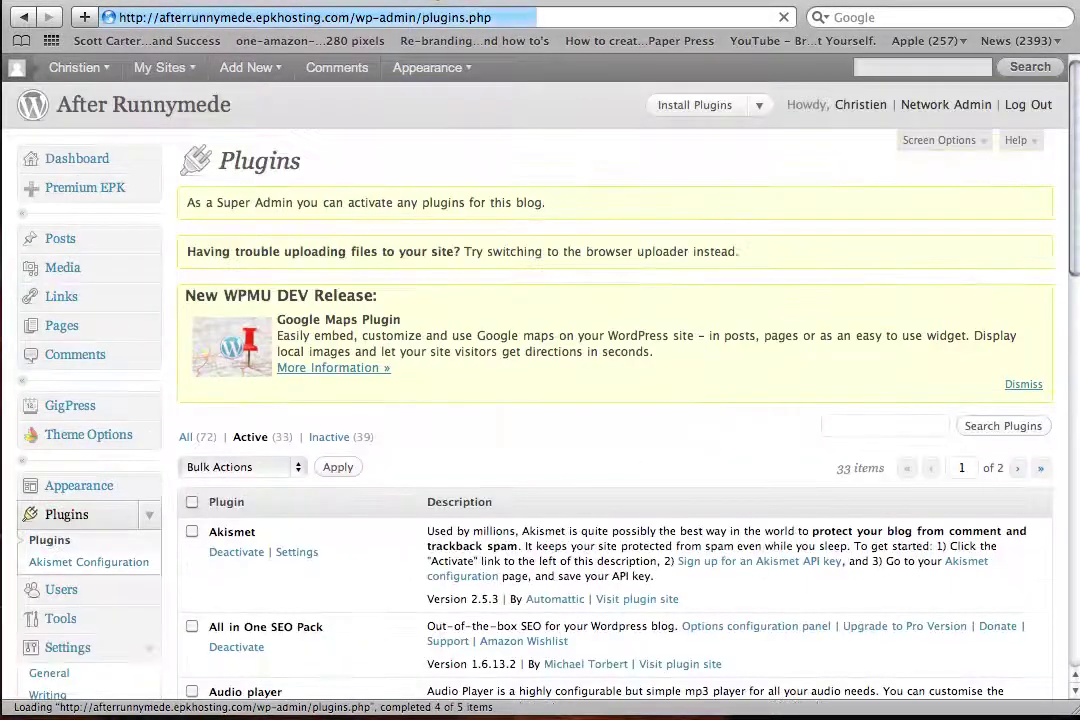
View the Audio Player plugin's website from its entry in the active plugins list, and return to the list
{"action": "scroll", "coordinate": [540, 400], "scroll_direction": "down", "scroll_amount": 3}
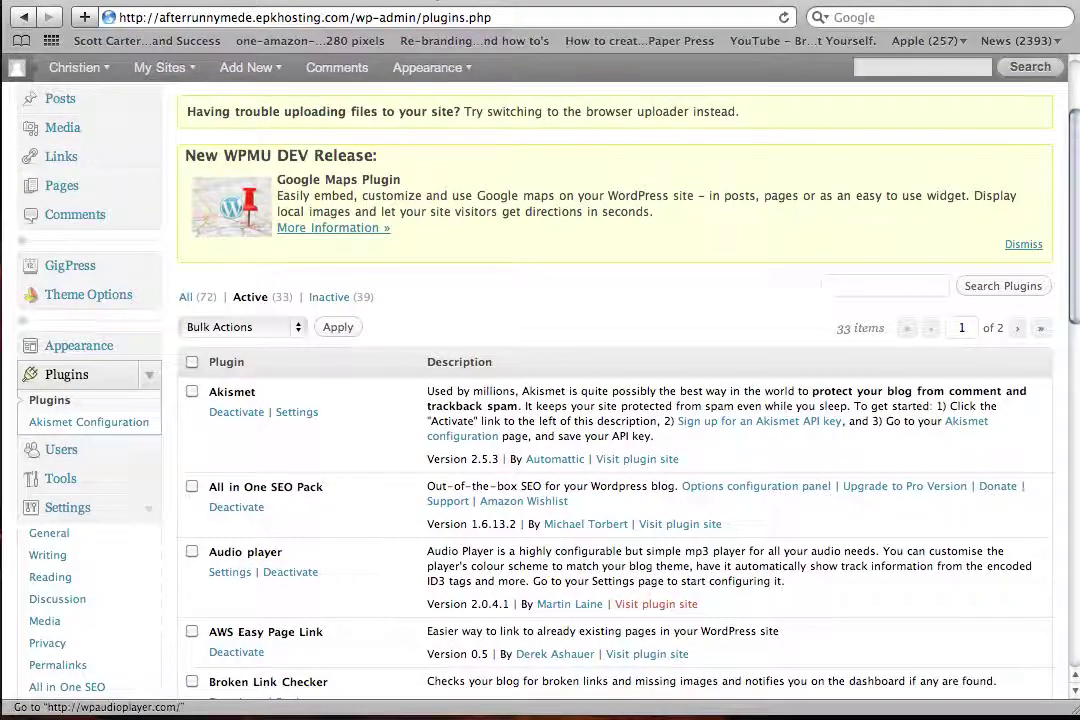
{"action": "left_click", "coordinate": [656, 604]}
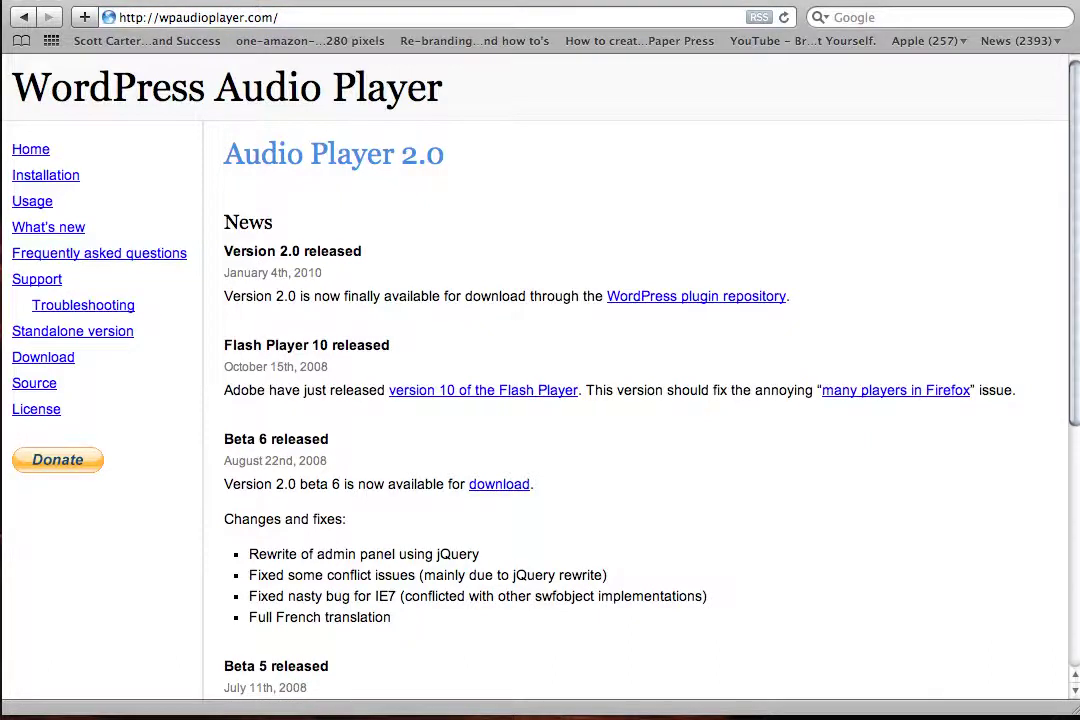
{"action": "left_click", "coordinate": [22, 17]}
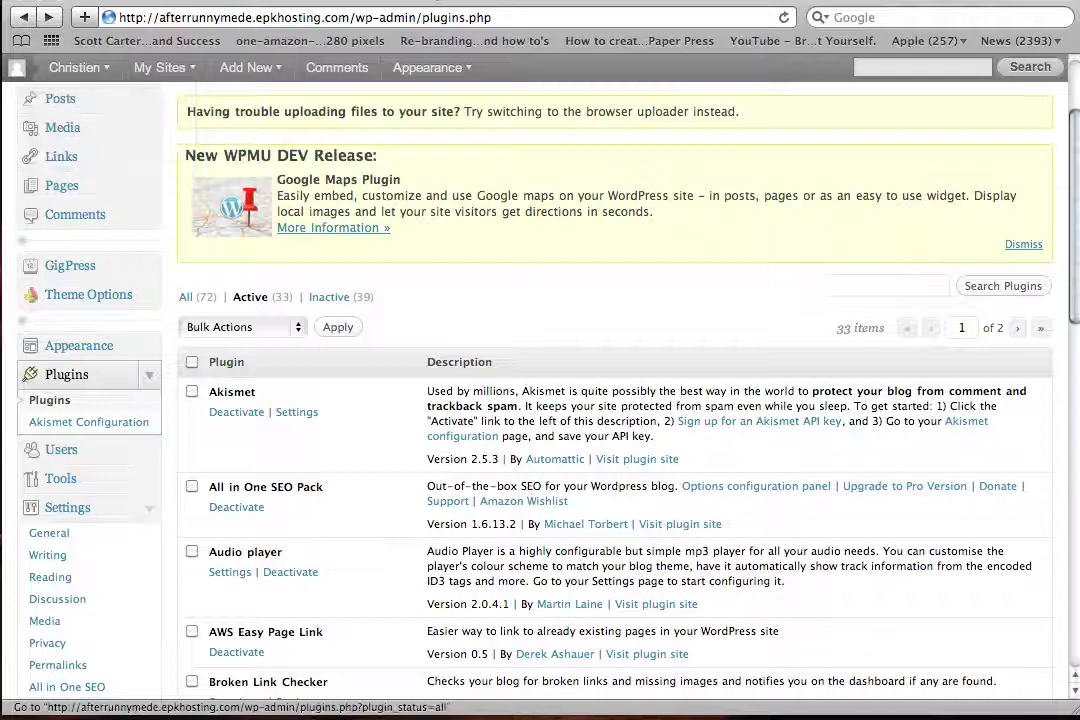
Open the Standing Still post for editing, preview it, and briefly play and pause its audio player to check the width and remaining time
{"action": "scroll", "coordinate": [60, 238], "scroll_direction": "up", "scroll_amount": 3}
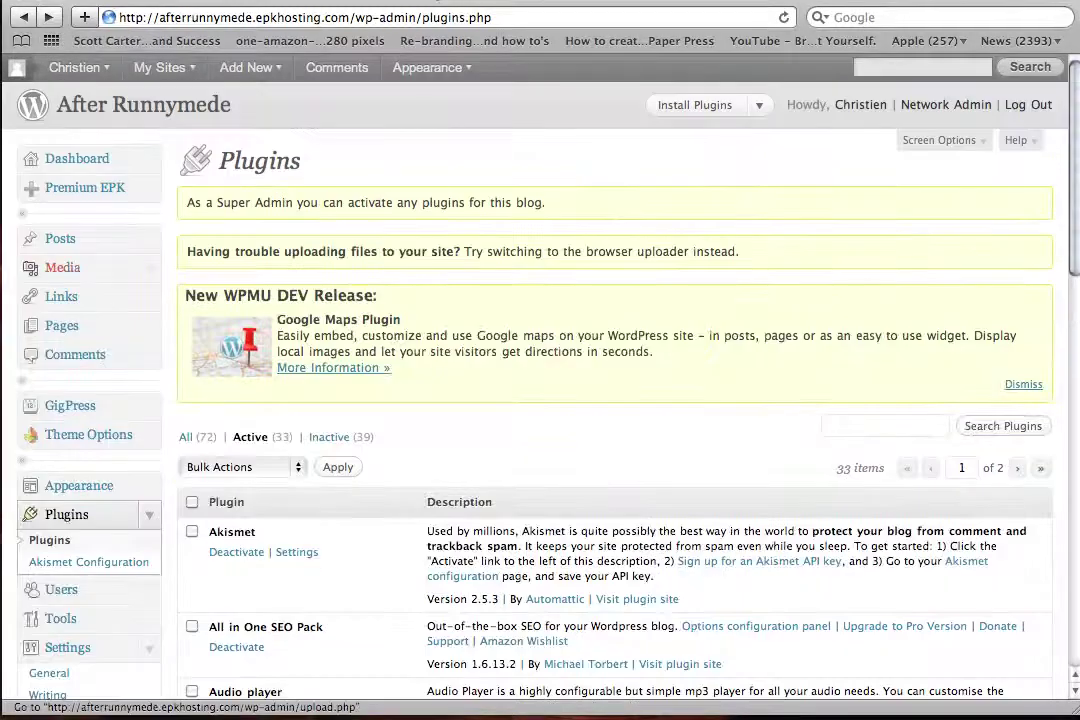
{"action": "left_click", "coordinate": [60, 238]}
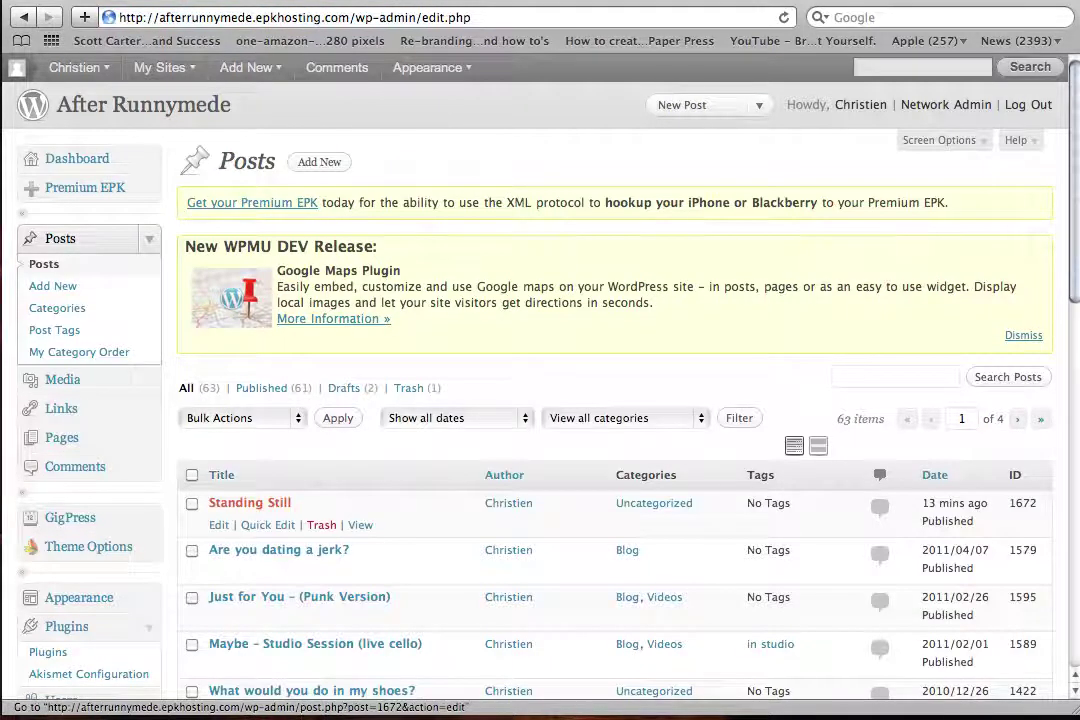
{"action": "left_click", "coordinate": [249, 503]}
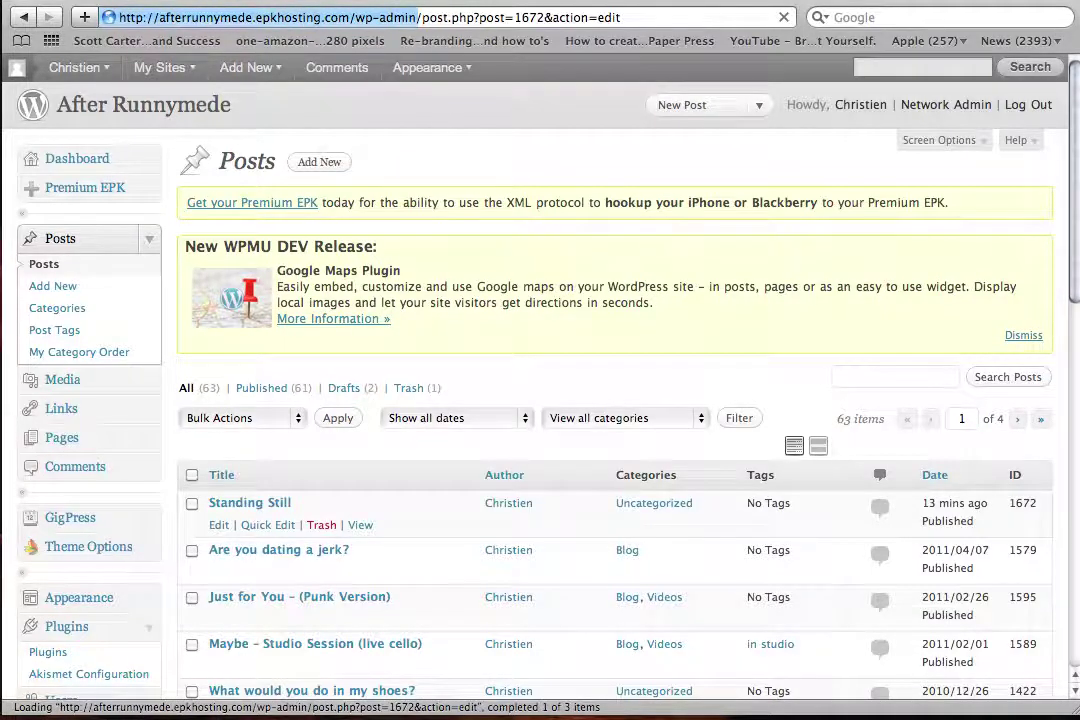
{"action": "left_click", "coordinate": [986, 424]}
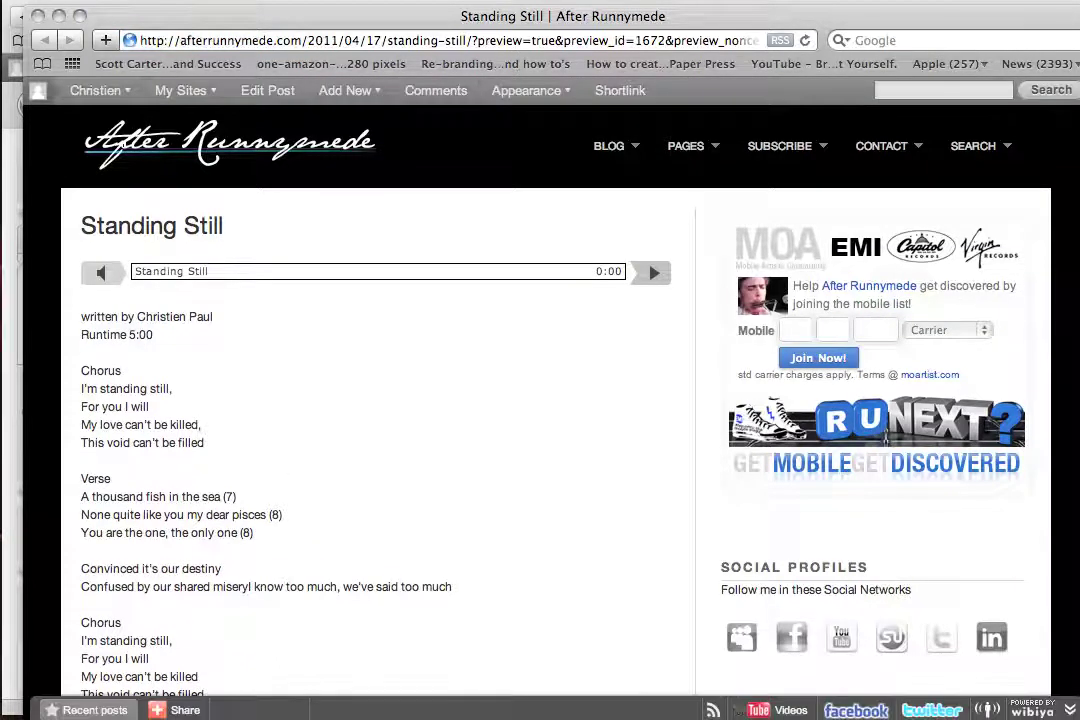
{"action": "left_click", "coordinate": [652, 272]}
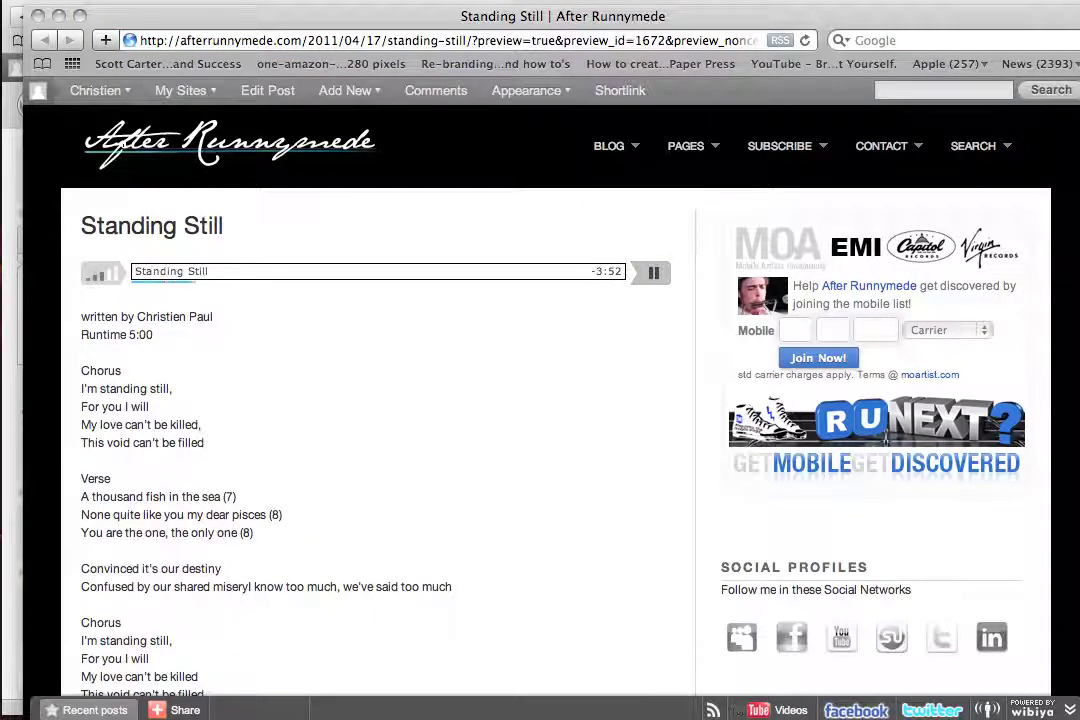
{"action": "left_click", "coordinate": [652, 272]}
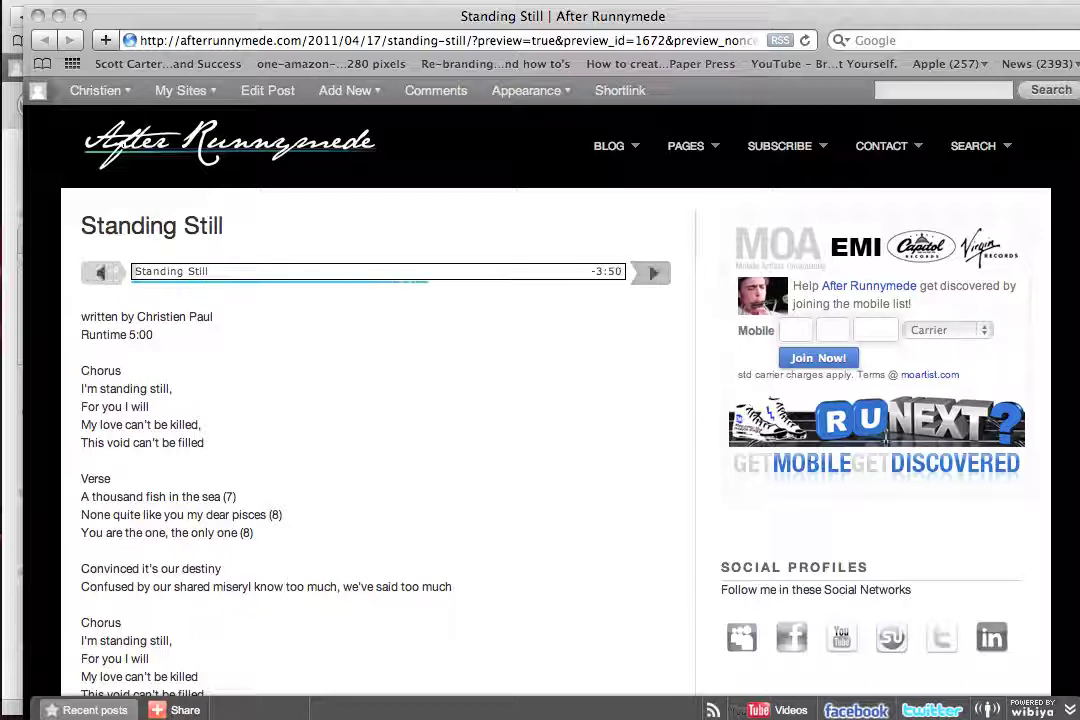